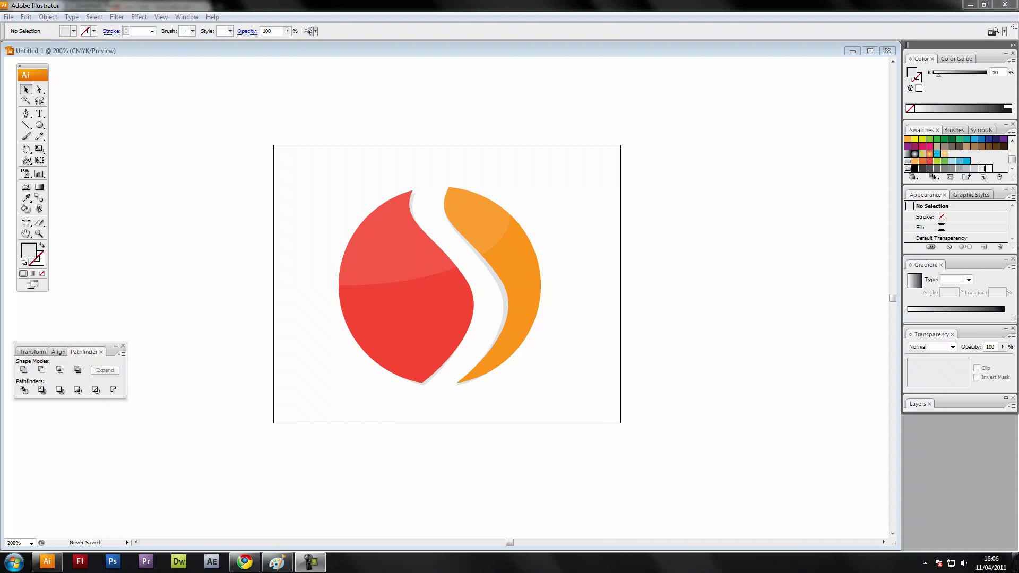
Step: Create a new 327 by 262 pt document named "Tutorial by Dcreations"
{"action": "key", "text": "alt+f"}
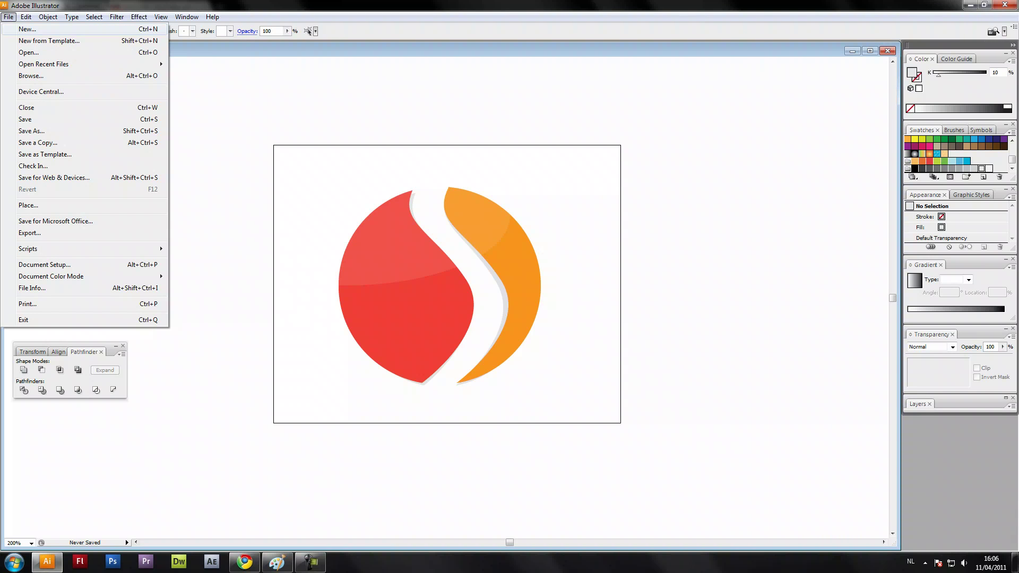
{"action": "key", "text": "Return"}
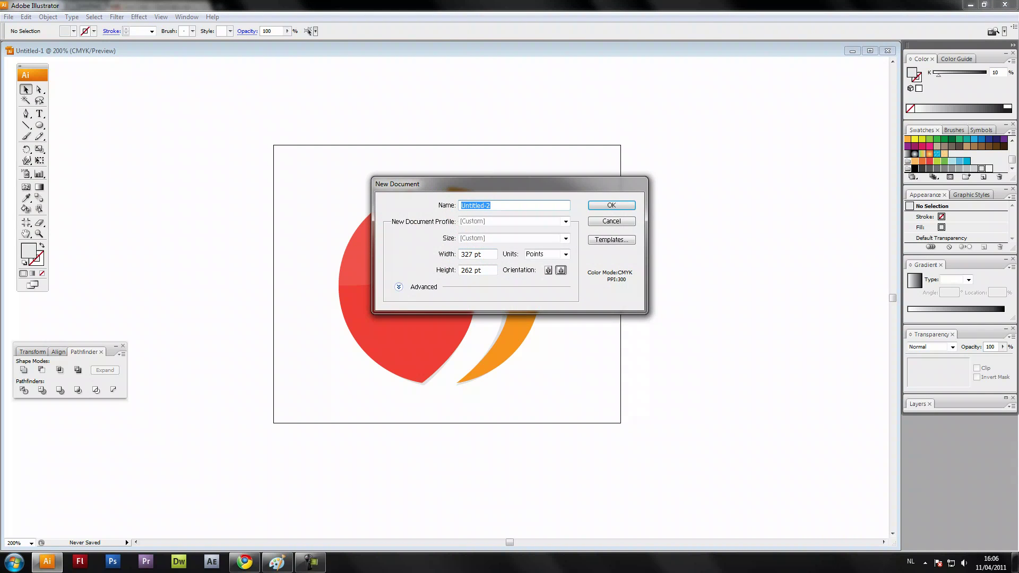
{"action": "left_click_drag", "start_coordinate": [478, 184], "coordinate": [454, 174]}
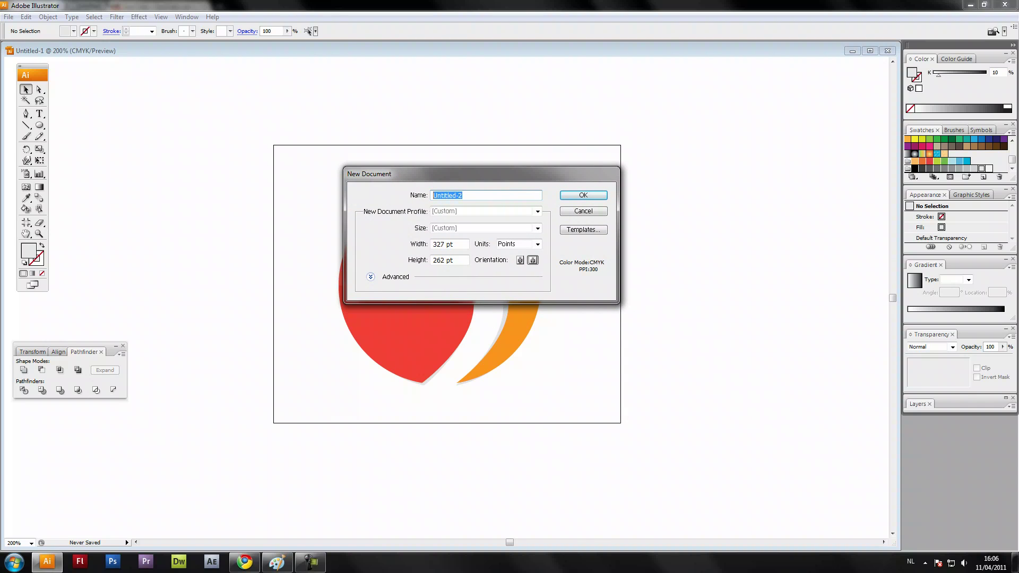
{"action": "type", "text": "Tutorial by Dcreations"}
{"action": "key", "text": "Return"}
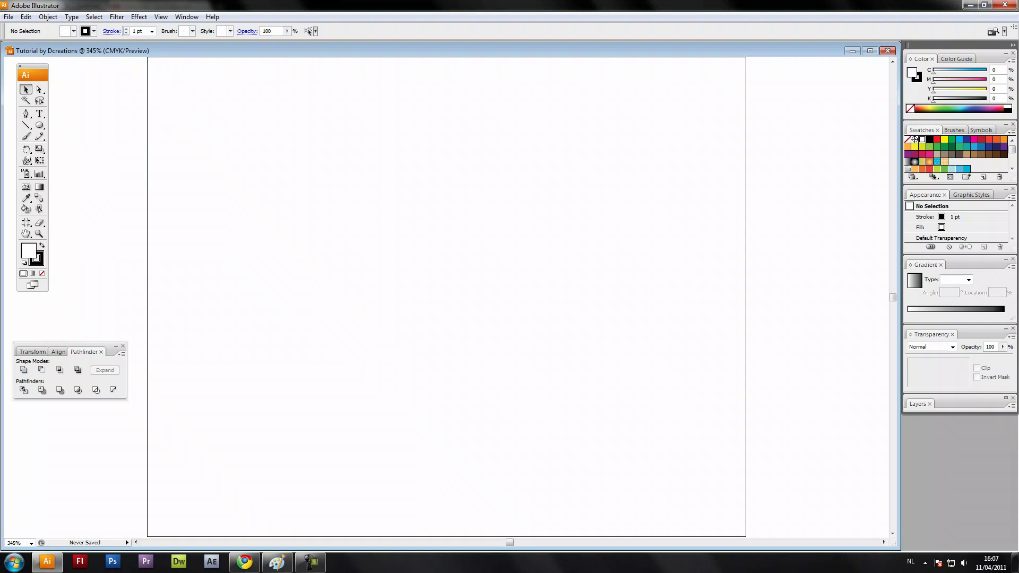
Step: Draw an S-shaped open path with the Pen tool near the artboard's centre, about 29 pt wide and 103 pt high
{"action": "left_click", "coordinate": [31, 544]}
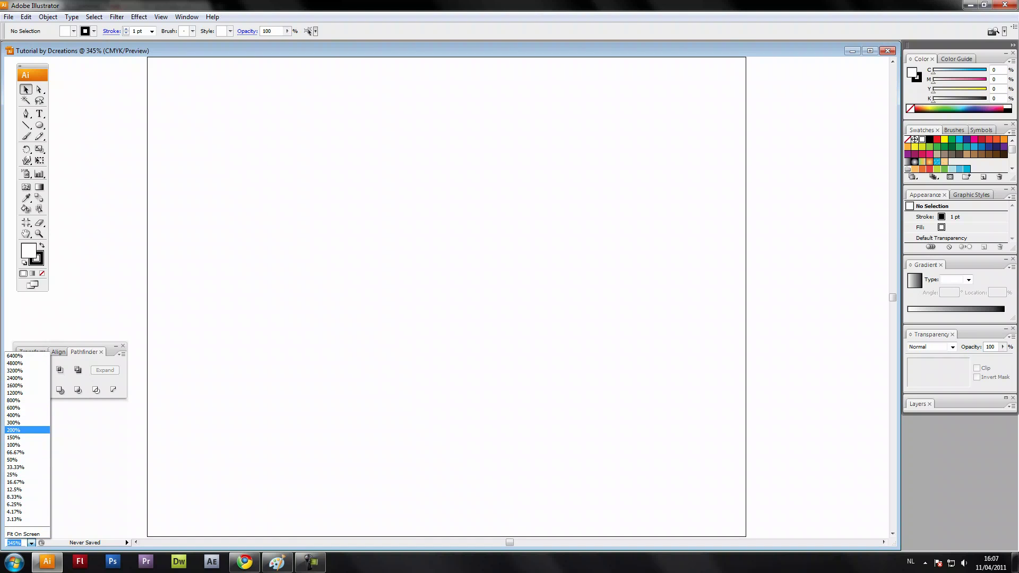
{"action": "left_click", "coordinate": [14, 430]}
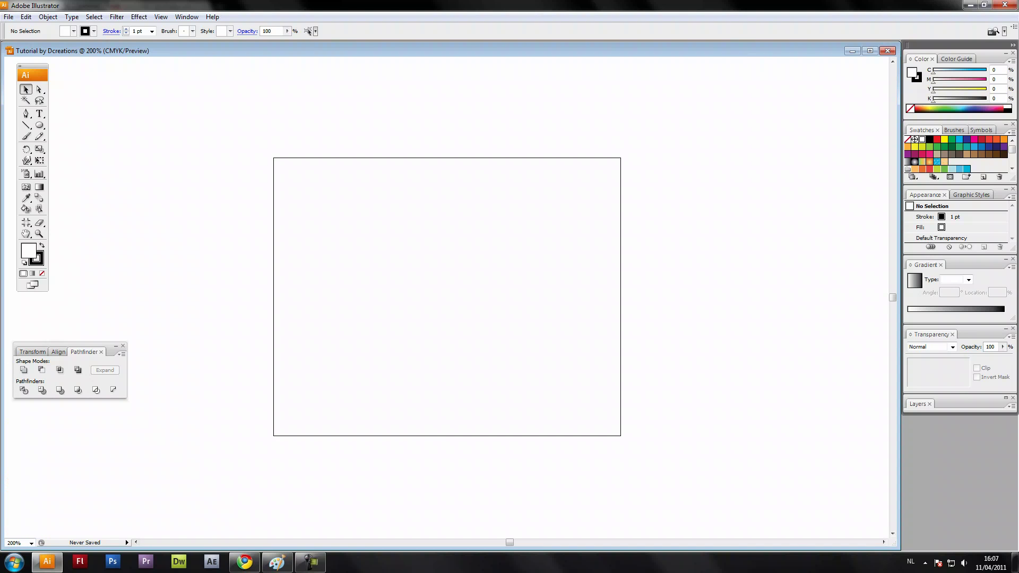
{"action": "left_click", "coordinate": [26, 113]}
{"action": "left_click", "coordinate": [400, 220]}
{"action": "left_click_drag", "start_coordinate": [425, 280], "coordinate": [449, 262]}
{"action": "left_click_drag", "start_coordinate": [425, 329], "coordinate": [441, 342]}
{"action": "left_click", "coordinate": [26, 89]}
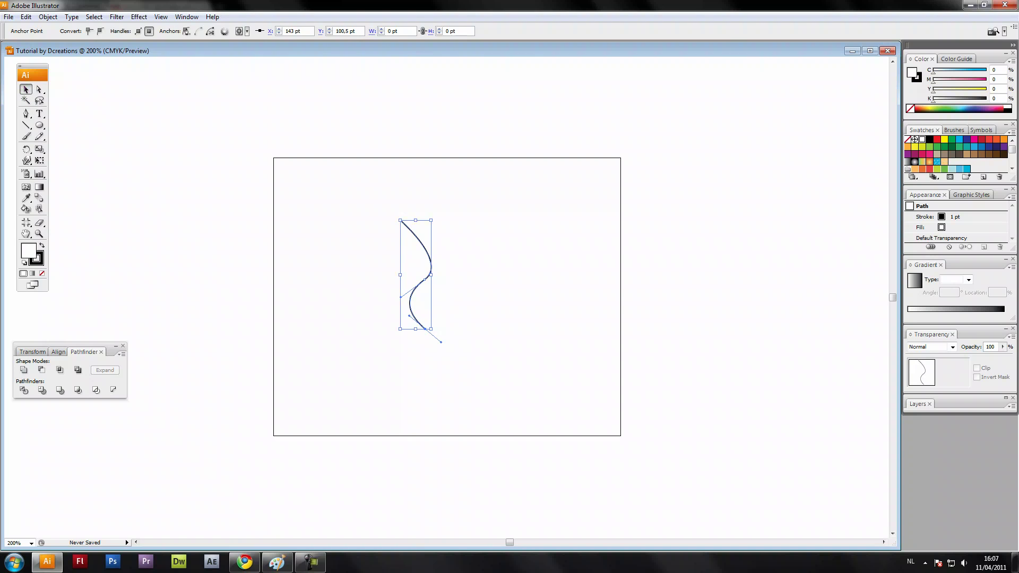
Step: Duplicate the wavy path, place the copy beside the original and align both paths by their bottom edges
{"action": "left_click", "coordinate": [159, 138]}
{"action": "left_click", "coordinate": [427, 260]}
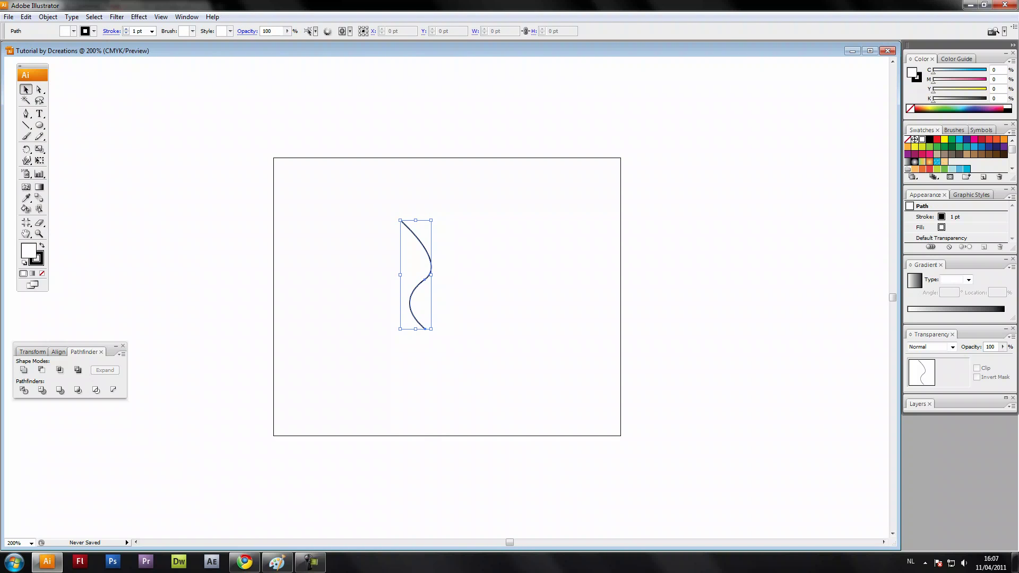
{"action": "key", "text": "ctrl+c"}
{"action": "key", "text": "ctrl+v"}
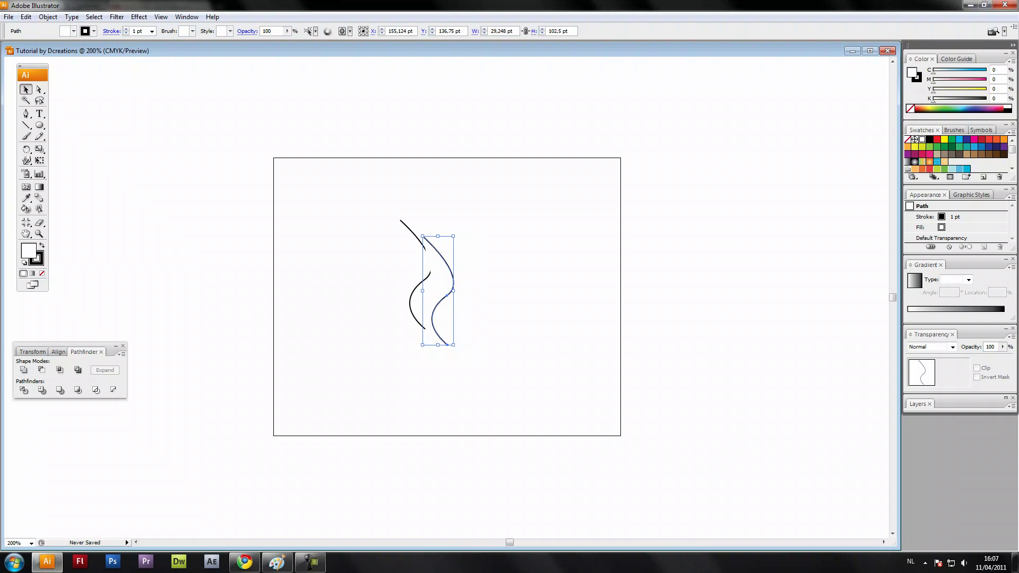
{"action": "left_click_drag", "start_coordinate": [450, 268], "coordinate": [474, 283]}
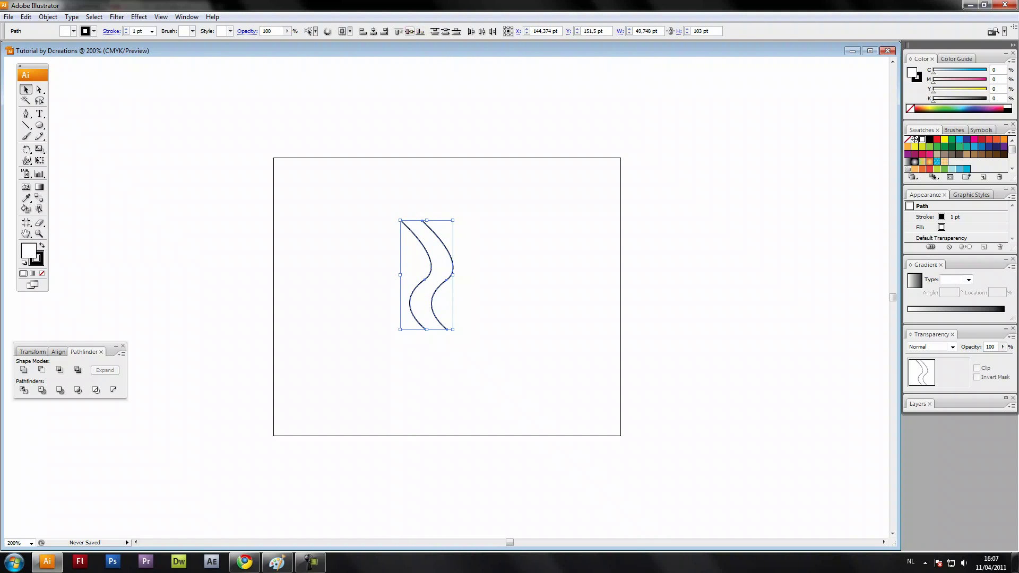
{"action": "left_click", "coordinate": [421, 31]}
{"action": "left_click", "coordinate": [491, 223]}
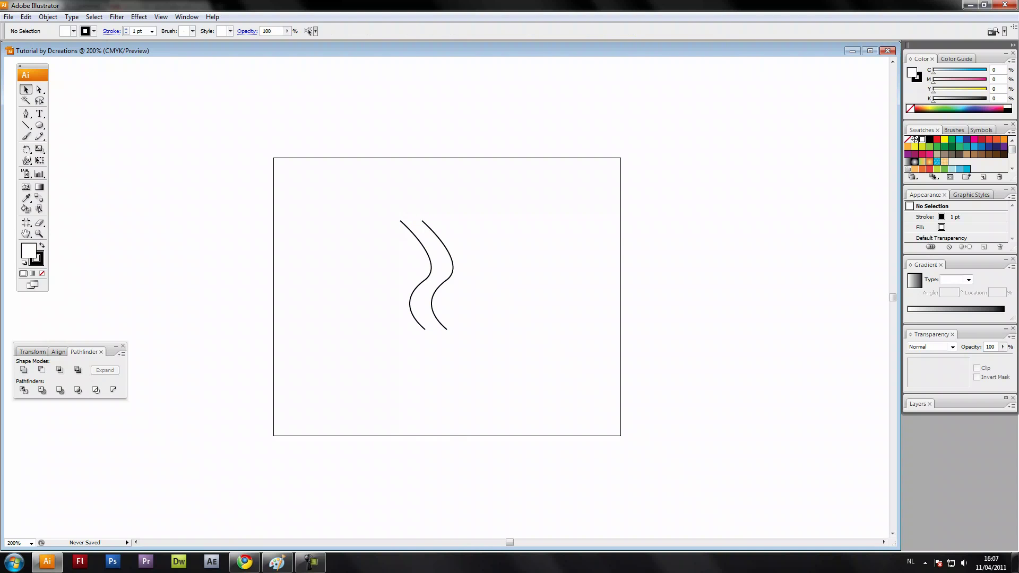
Step: Draw a circle about 120 pt wide and 120 pt high around the two curves and remove its fill
{"action": "left_click", "coordinate": [40, 125]}
{"action": "left_click", "coordinate": [78, 149]}
{"action": "left_click_drag", "start_coordinate": [359, 217], "coordinate": [487, 344]}
{"action": "left_click", "coordinate": [25, 89]}
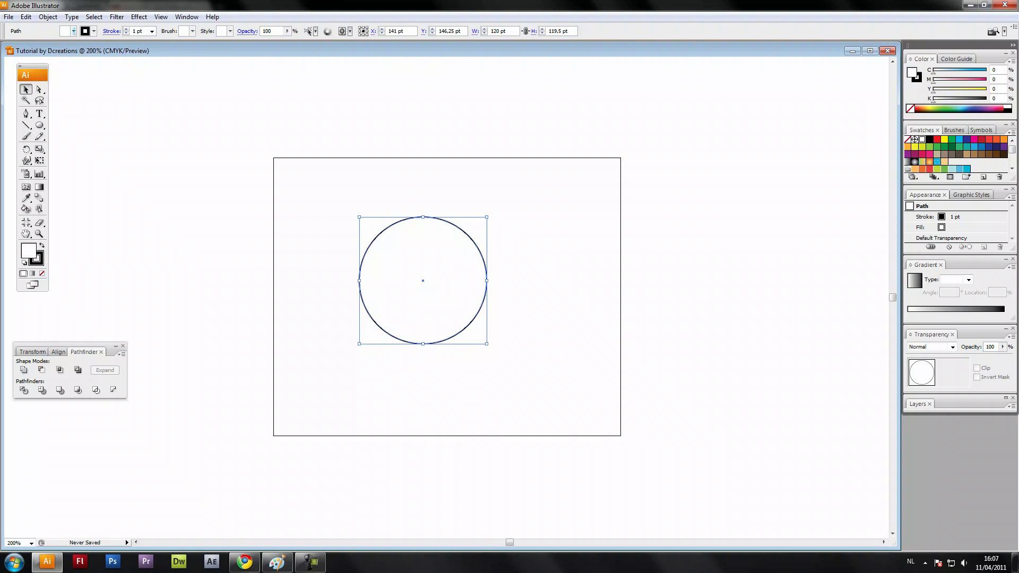
{"action": "left_click", "coordinate": [73, 31]}
{"action": "left_click", "coordinate": [3, 41]}
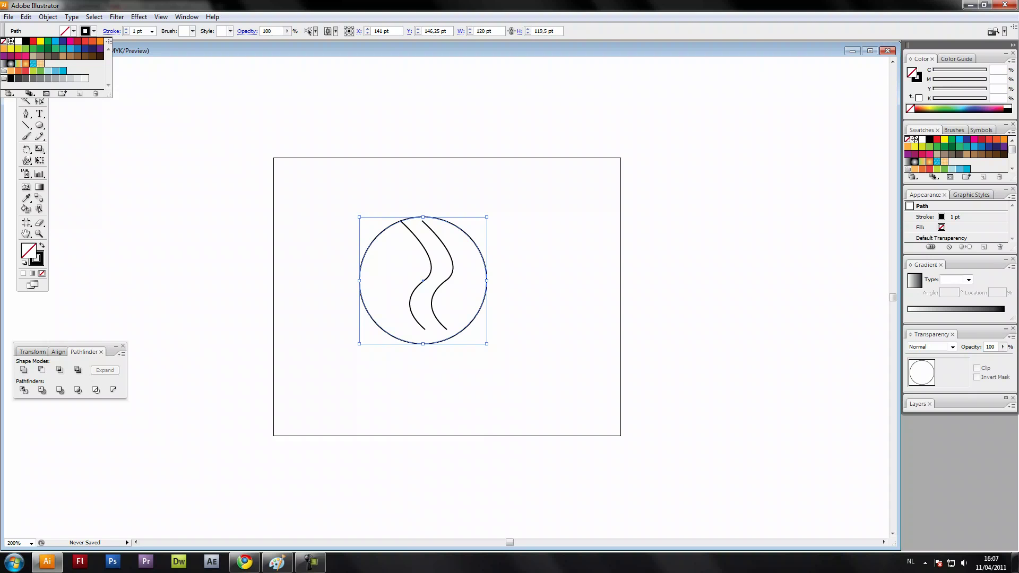
{"action": "left_click", "coordinate": [525, 266]}
{"action": "left_click", "coordinate": [525, 266]}
Step: Nudge the circle about 9 pt left and 3 pt down so its upper edge meets the curves' top ends
{"action": "left_click", "coordinate": [486, 281]}
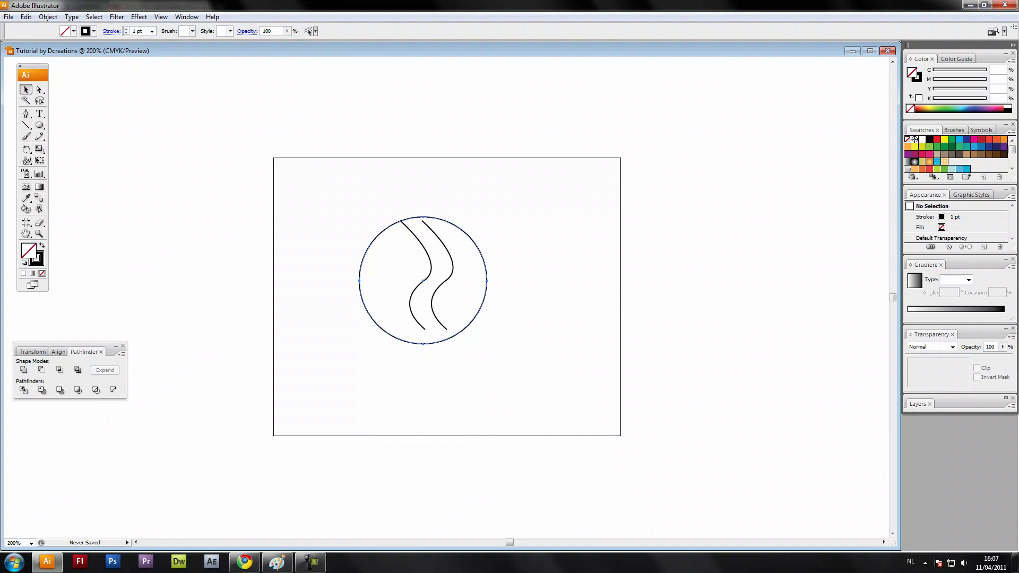
{"action": "left_click", "coordinate": [360, 280]}
{"action": "key", "text": "Left"}
{"action": "key", "text": "Left"}
{"action": "key", "text": "Left"}
{"action": "key", "text": "Left"}
{"action": "key", "text": "Left"}
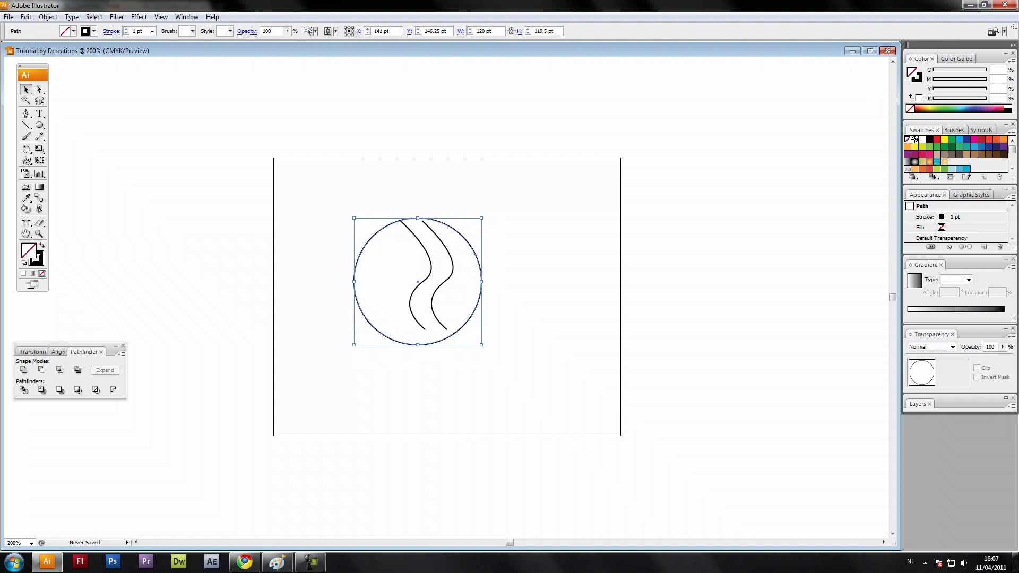
{"action": "key", "text": "Down"}
{"action": "key", "text": "Down"}
{"action": "key", "text": "Down"}
{"action": "key", "text": "ctrl+shift+a"}
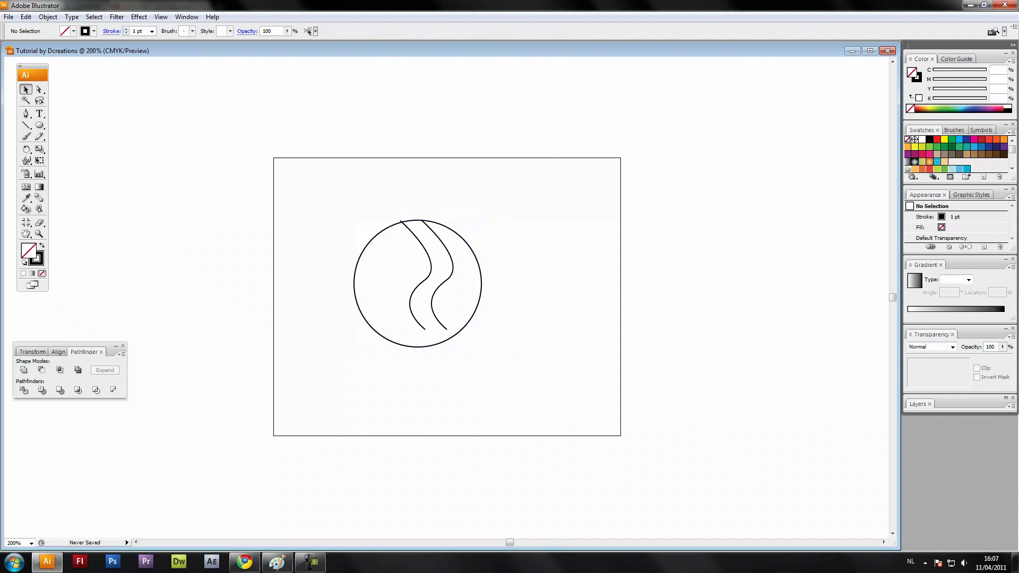
{"action": "left_click", "coordinate": [354, 283]}
{"action": "key", "text": "Up"}
{"action": "key", "text": "Left"}
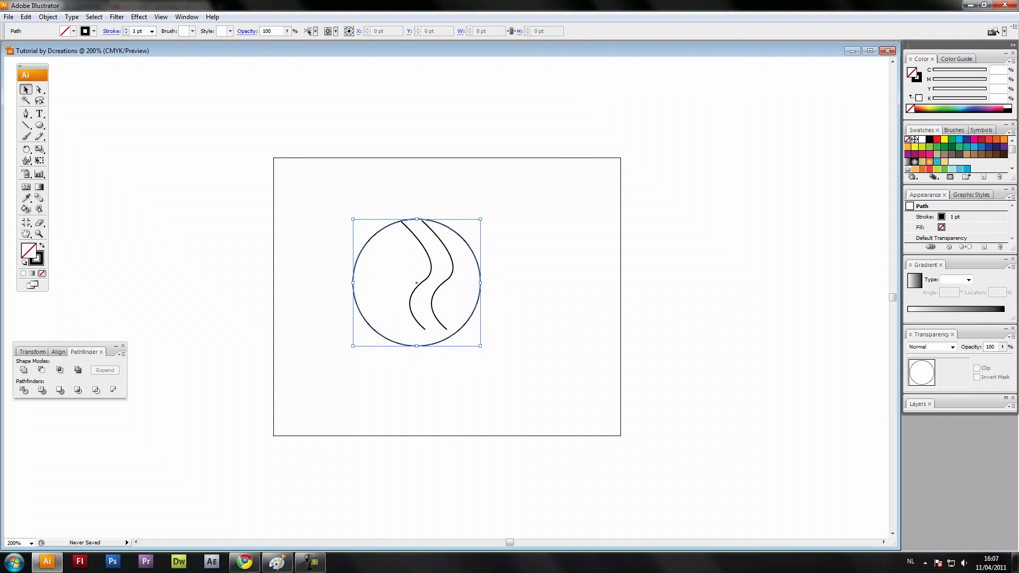
{"action": "key", "text": "Left"}
{"action": "key", "text": "Down"}
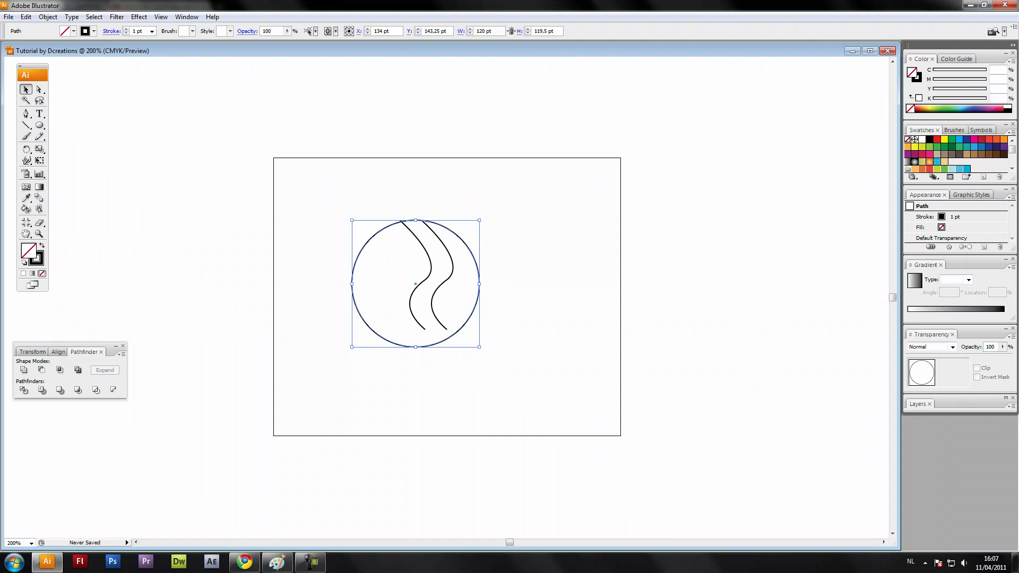
{"action": "key", "text": "Left"}
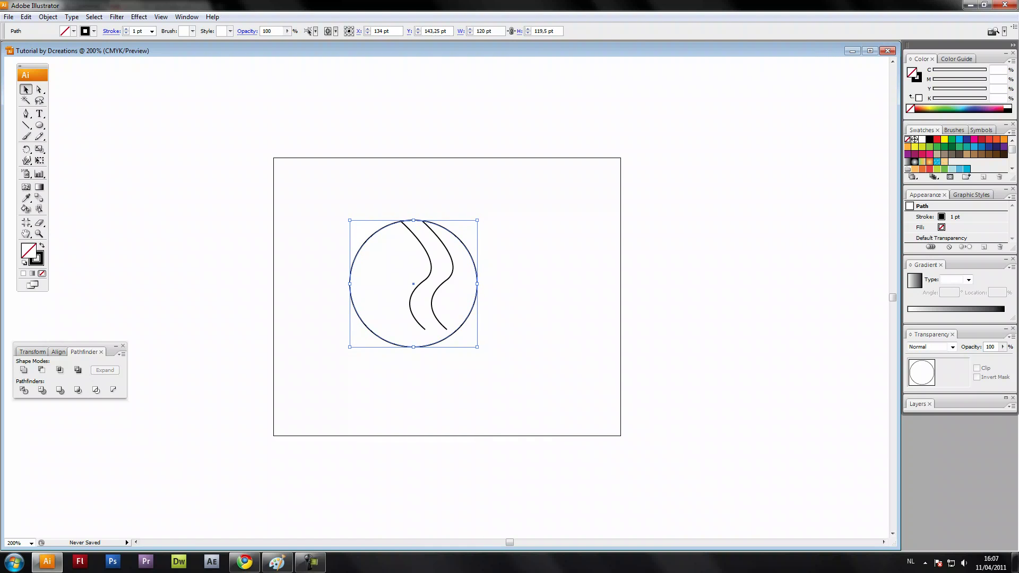
{"action": "key", "text": "ctrl+shift+a"}
Step: Shrink the circle's height from below to about 112 pt and nudge it 3 pt to the right
{"action": "left_click", "coordinate": [413, 347]}
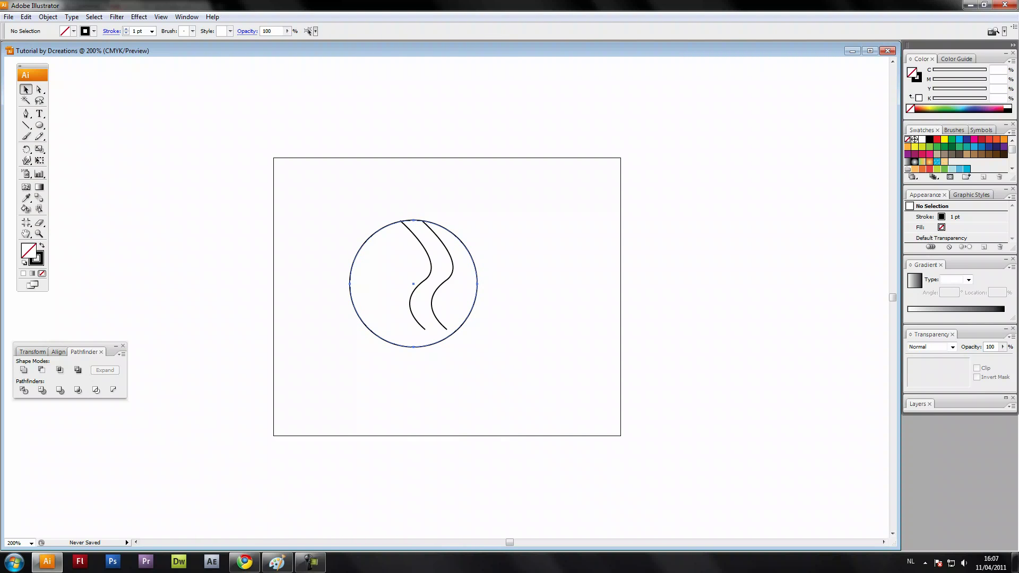
{"action": "left_click_drag", "start_coordinate": [413, 347], "coordinate": [414, 334]}
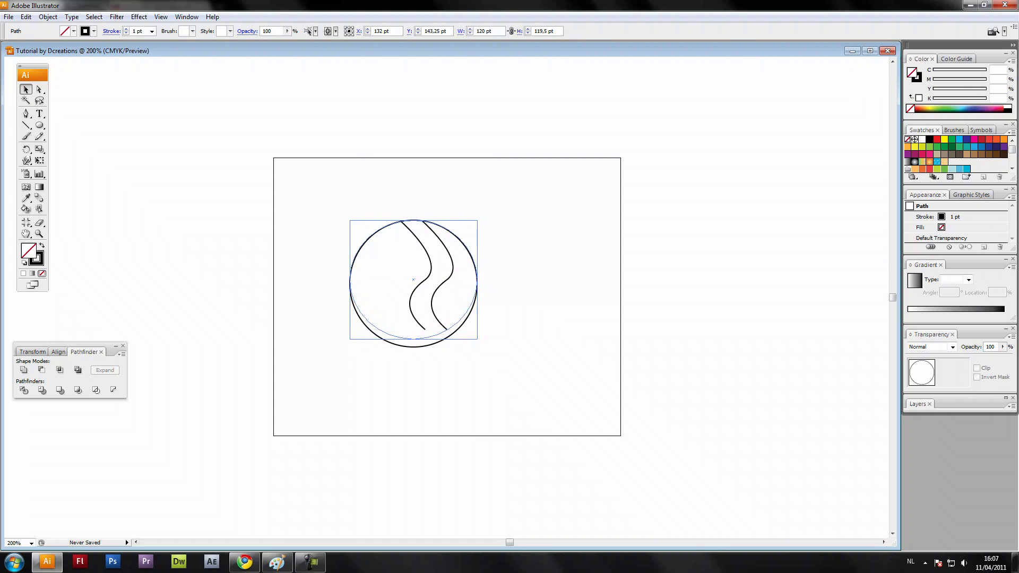
{"action": "key", "text": "ctrl+shift+a"}
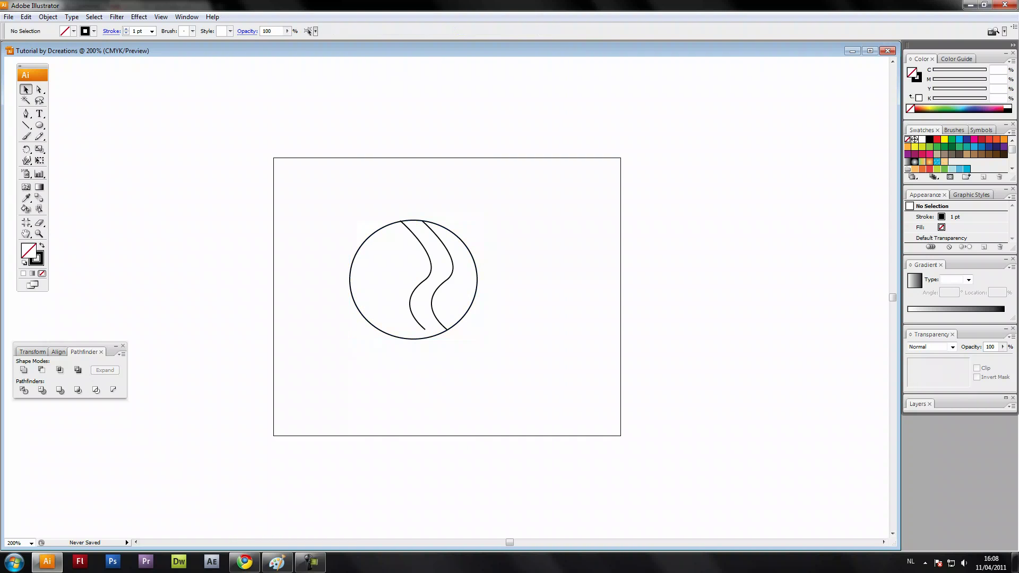
{"action": "left_click", "coordinate": [413, 339]}
{"action": "key", "text": "Right"}
{"action": "key", "text": "Right"}
{"action": "key", "text": "Right"}
{"action": "key", "text": "ctrl+shift+a"}
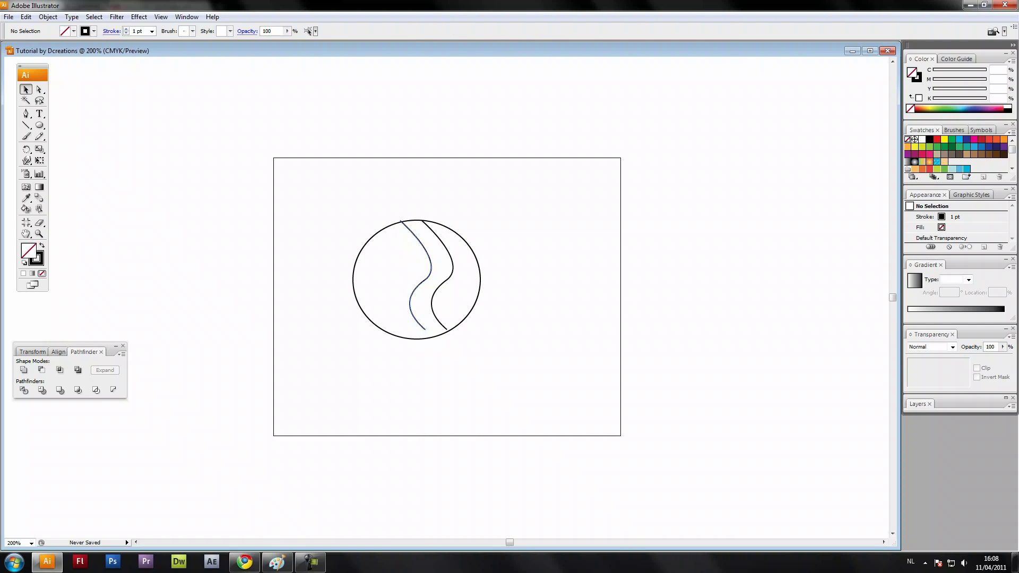
Step: Stretch the left curve and the right curve downward until their lower ends meet the circle's outline
{"action": "left_click", "coordinate": [426, 281]}
{"action": "left_click_drag", "start_coordinate": [415, 331], "coordinate": [415, 338]}
{"action": "key", "text": "ctrl+shift+a"}
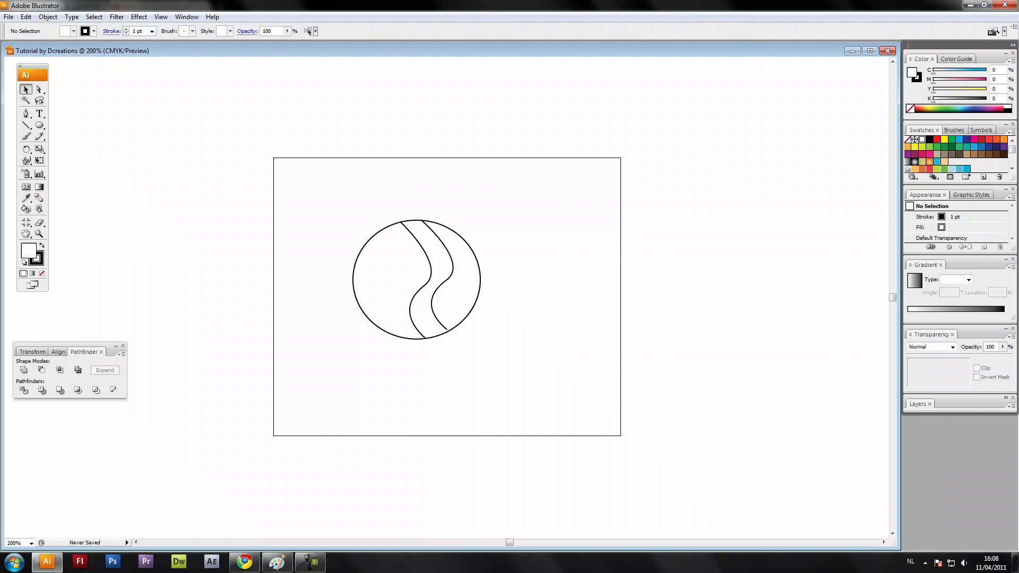
{"action": "left_click", "coordinate": [447, 279]}
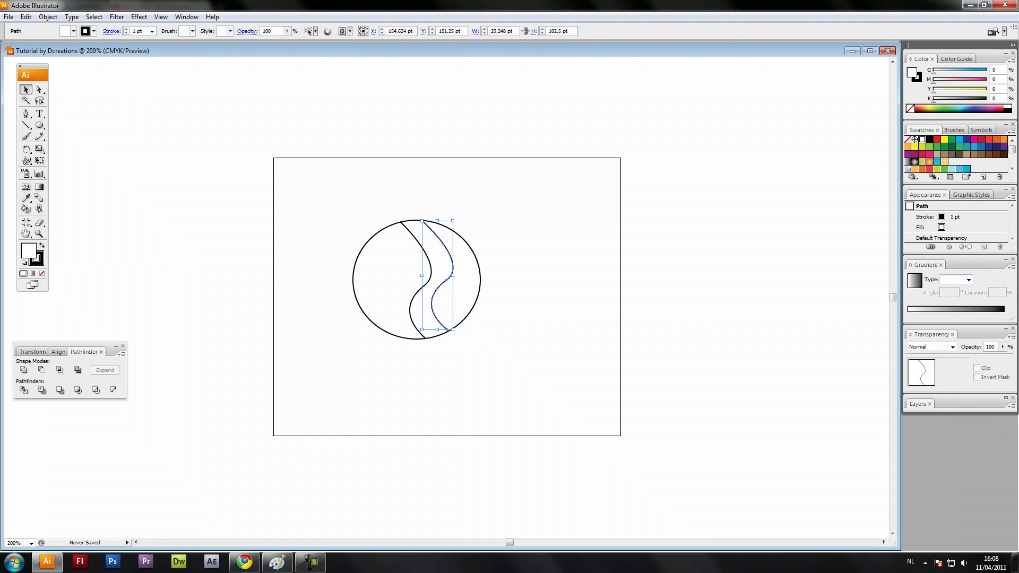
{"action": "left_click_drag", "start_coordinate": [438, 330], "coordinate": [437, 332]}
{"action": "key", "text": "ctrl+shift+a"}
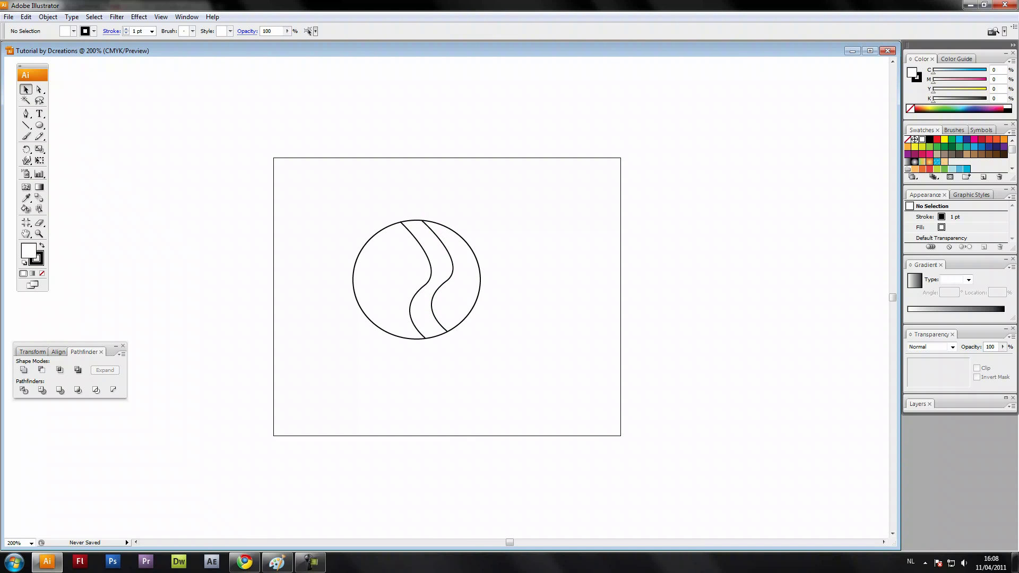
Step: Turn the circle and both curves into a Live Paint group and fill the left region with red (M 90, Y 85)
{"action": "left_click_drag", "start_coordinate": [359, 217], "coordinate": [528, 356]}
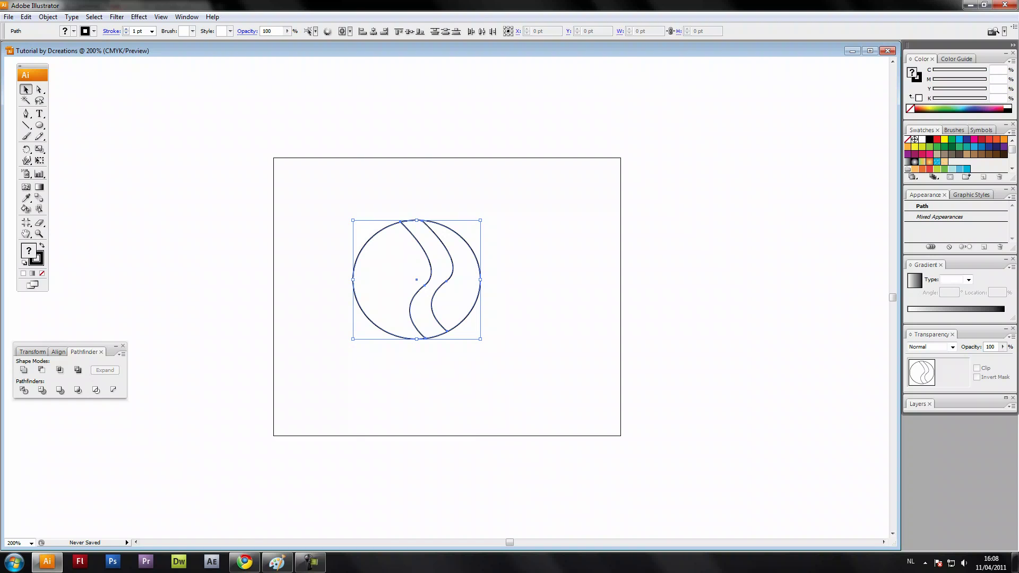
{"action": "left_click", "coordinate": [26, 209]}
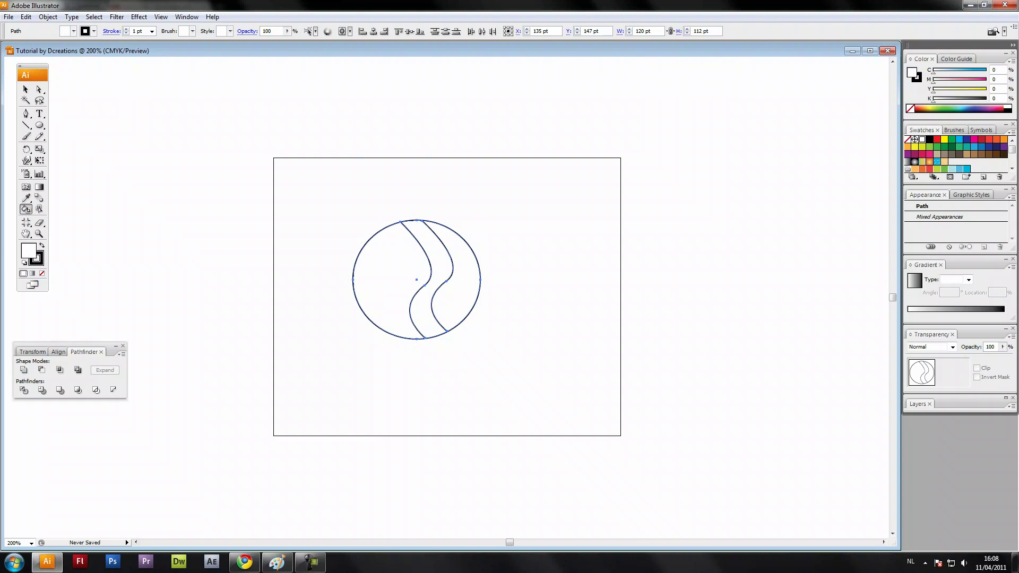
{"action": "left_click", "coordinate": [73, 31]}
{"action": "left_click", "coordinate": [85, 41]}
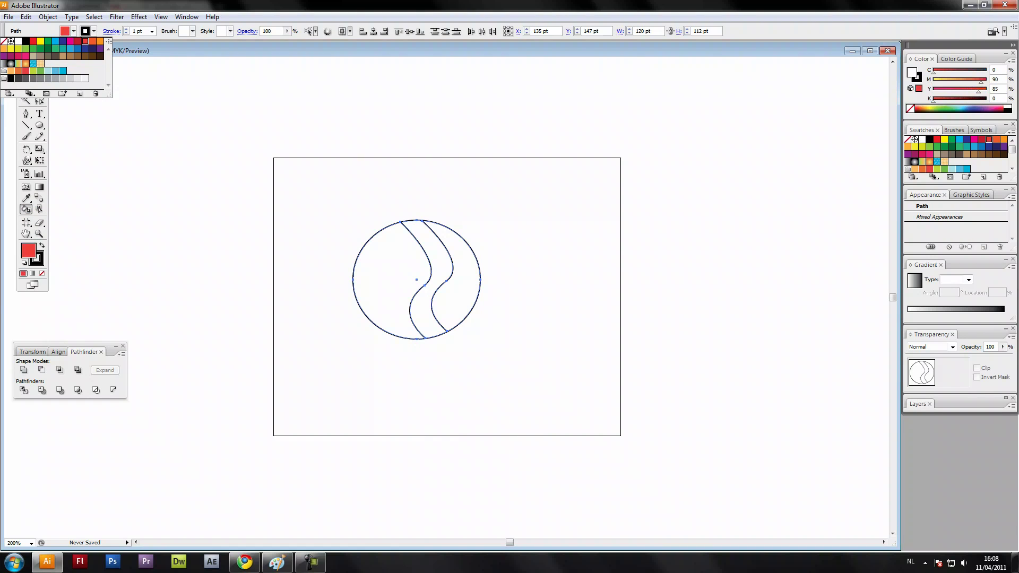
{"action": "left_click", "coordinate": [399, 274]}
{"action": "left_click", "coordinate": [419, 244]}
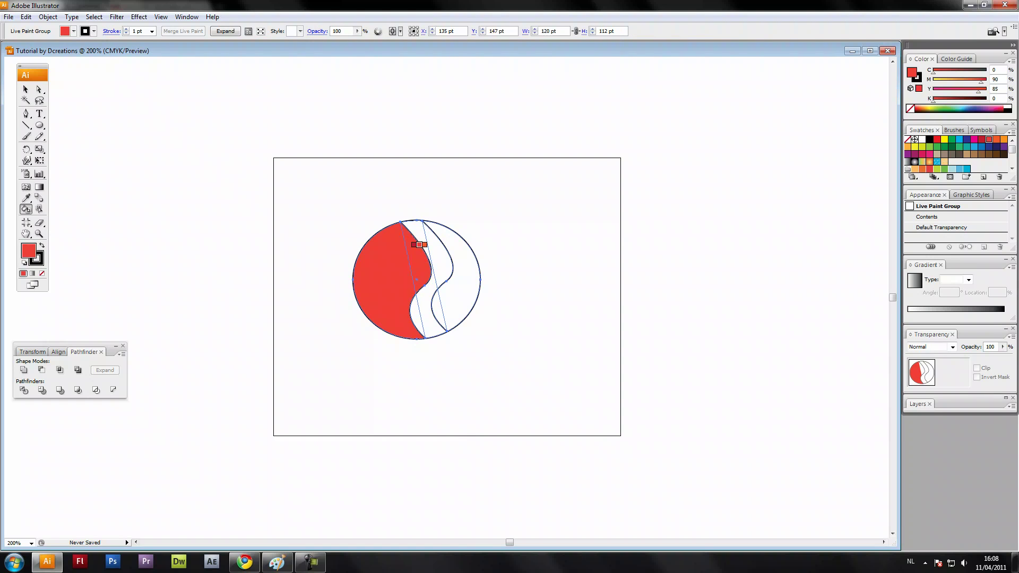
Step: Fill the region right of the curves with orange (M 50, Y 100) using Live Paint, and deselect the artwork
{"action": "left_click", "coordinate": [73, 31]}
{"action": "left_click", "coordinate": [100, 41]}
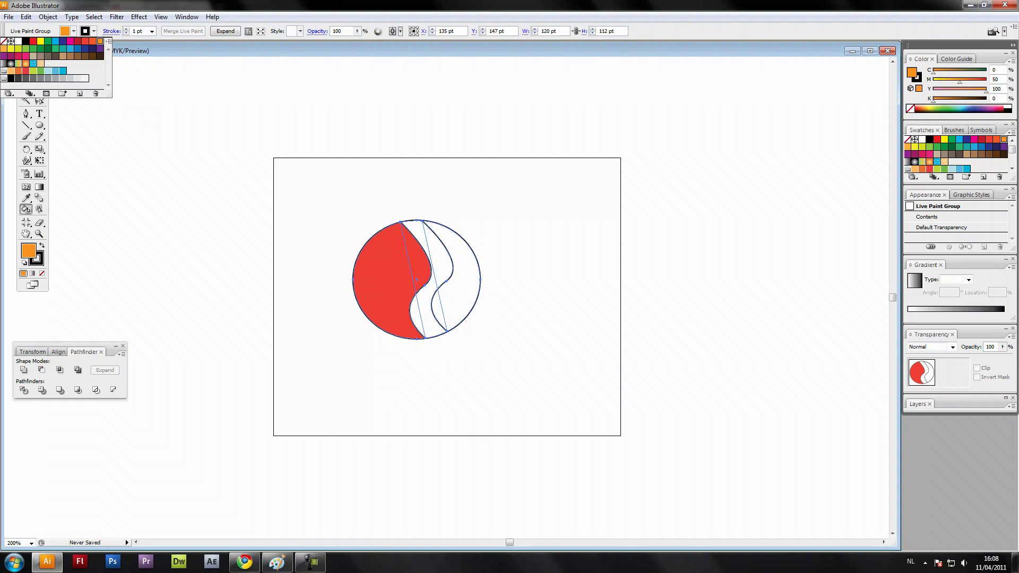
{"action": "left_click", "coordinate": [457, 276]}
{"action": "left_click", "coordinate": [25, 89]}
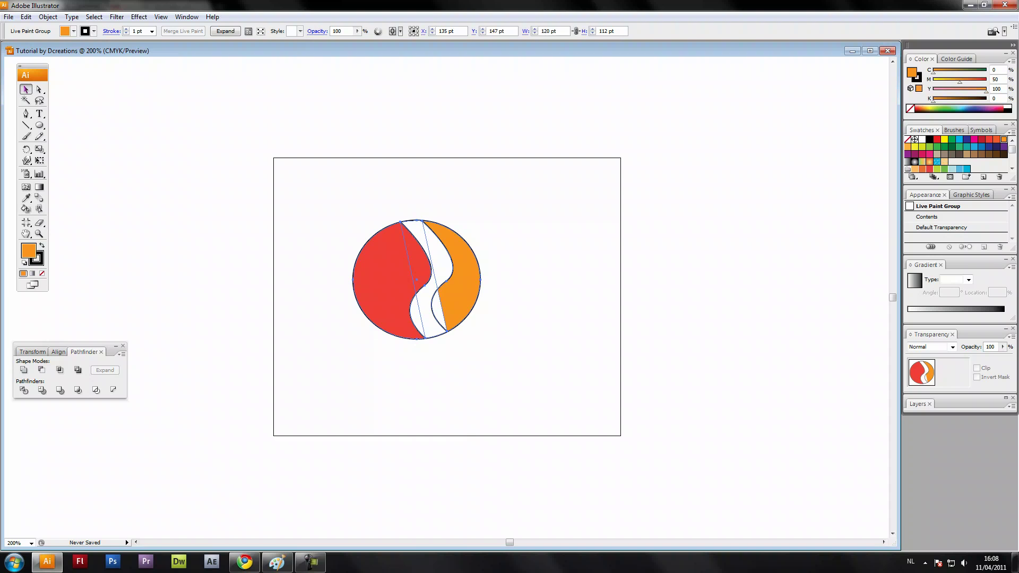
{"action": "left_click", "coordinate": [181, 154]}
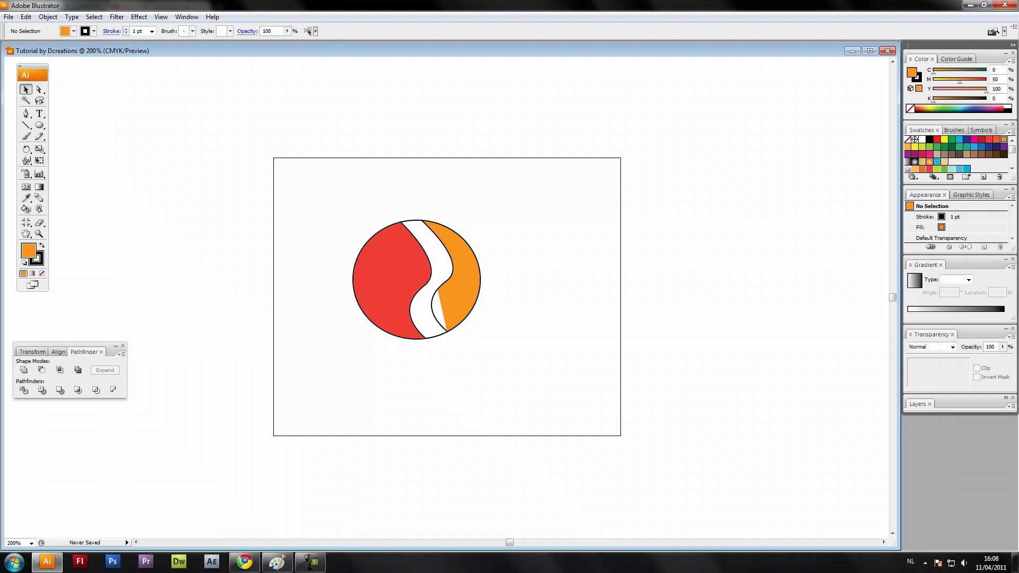
{"action": "left_click", "coordinate": [433, 302]}
{"action": "double_click", "coordinate": [432, 302]}
{"action": "left_click", "coordinate": [433, 302]}
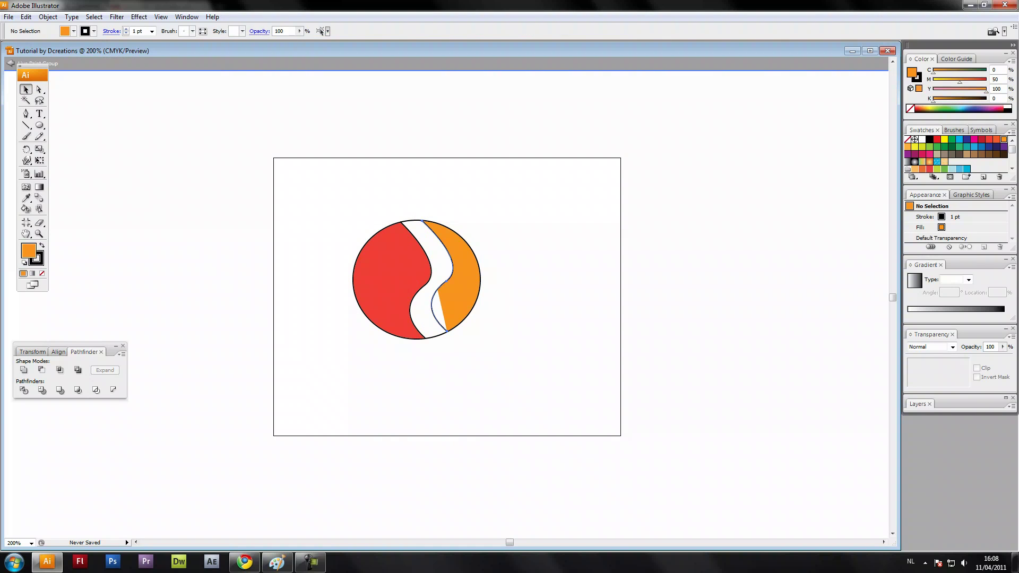
{"action": "left_click", "coordinate": [448, 228]}
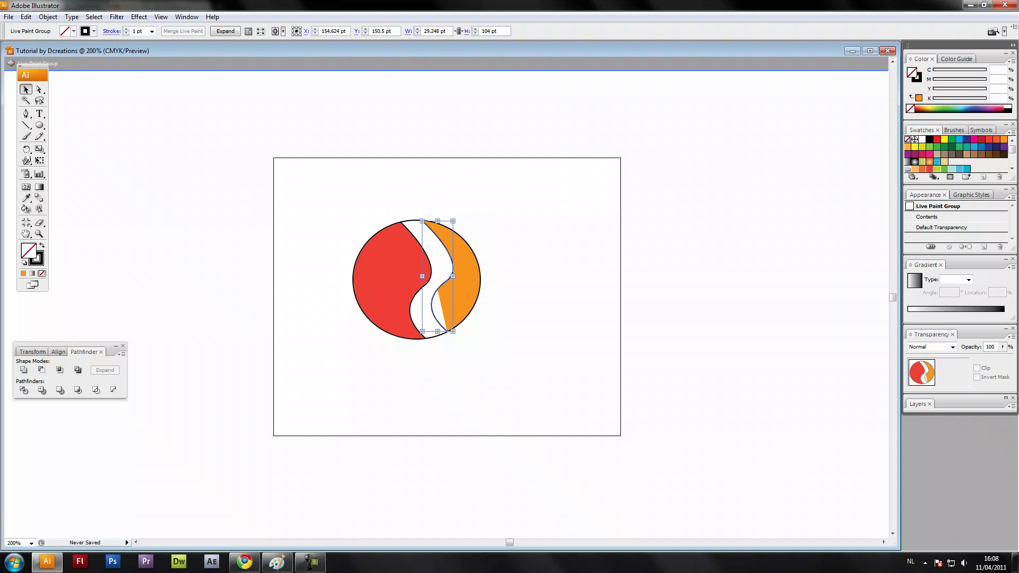
{"action": "left_click", "coordinate": [430, 272]}
{"action": "double_click", "coordinate": [180, 154]}
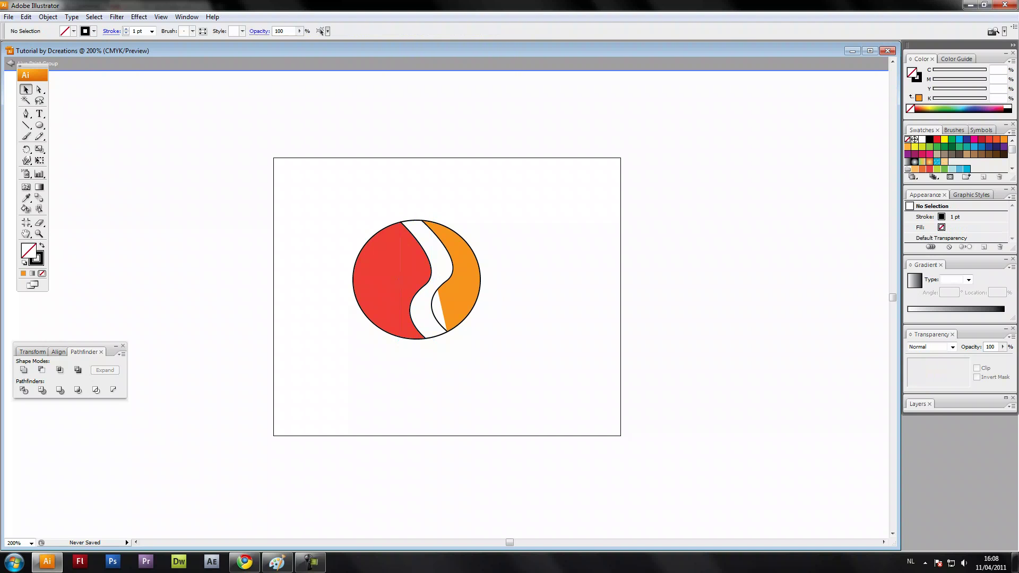
Step: Fill the remaining white sliver between the right curve and the orange region with orange (M 50, Y 100) using Live Paint
{"action": "left_click_drag", "start_coordinate": [550, 394], "coordinate": [399, 265]}
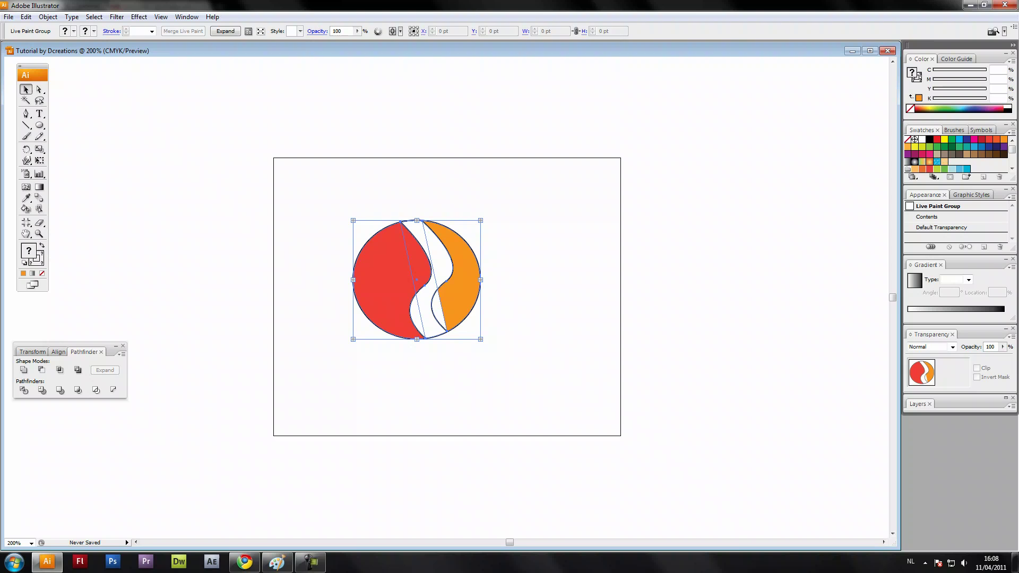
{"action": "key", "text": "k"}
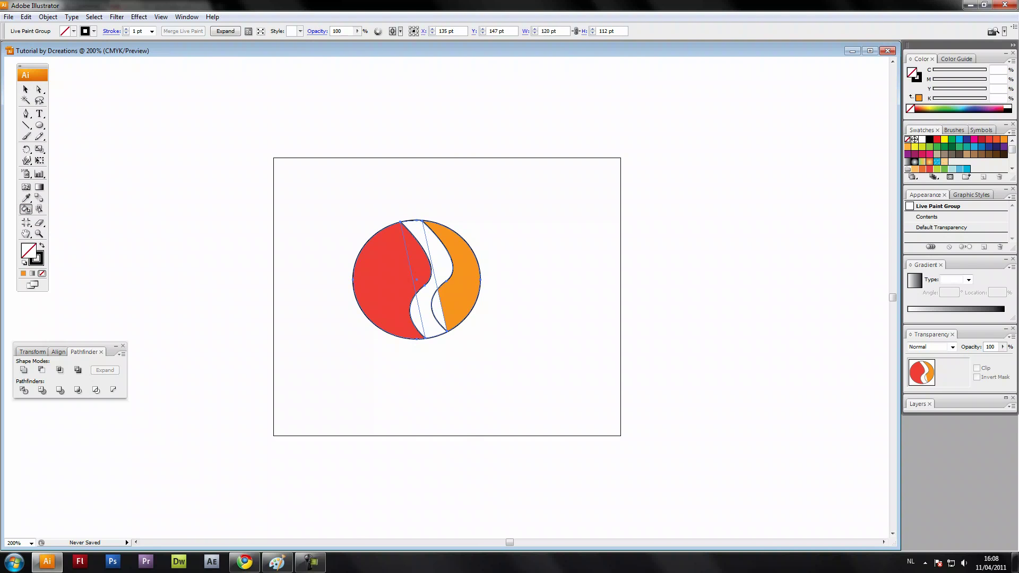
{"action": "left_click", "coordinate": [73, 31]}
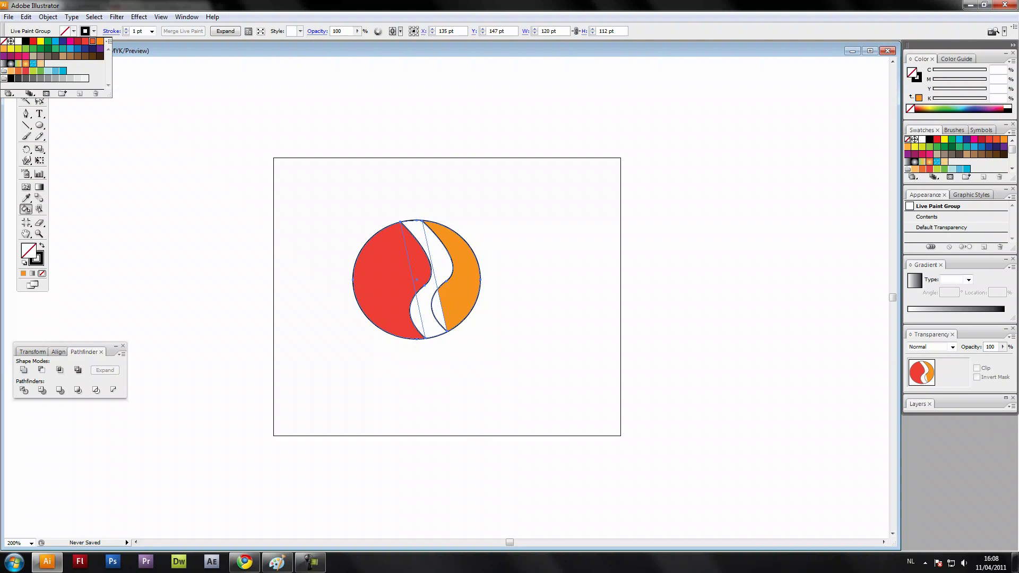
{"action": "left_click", "coordinate": [93, 40]}
{"action": "left_click", "coordinate": [4, 41]}
{"action": "left_click", "coordinate": [74, 31]}
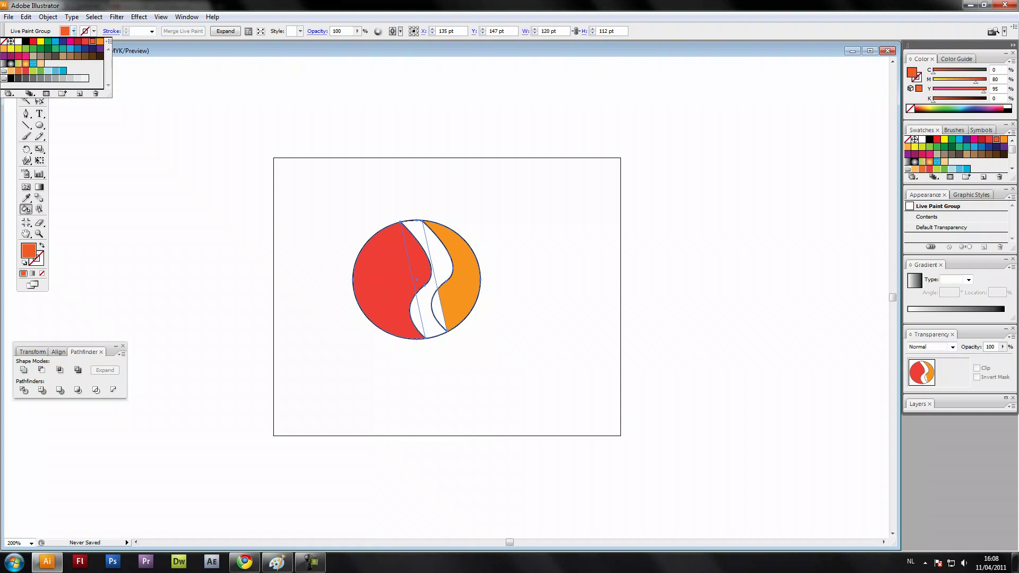
{"action": "left_click", "coordinate": [100, 41]}
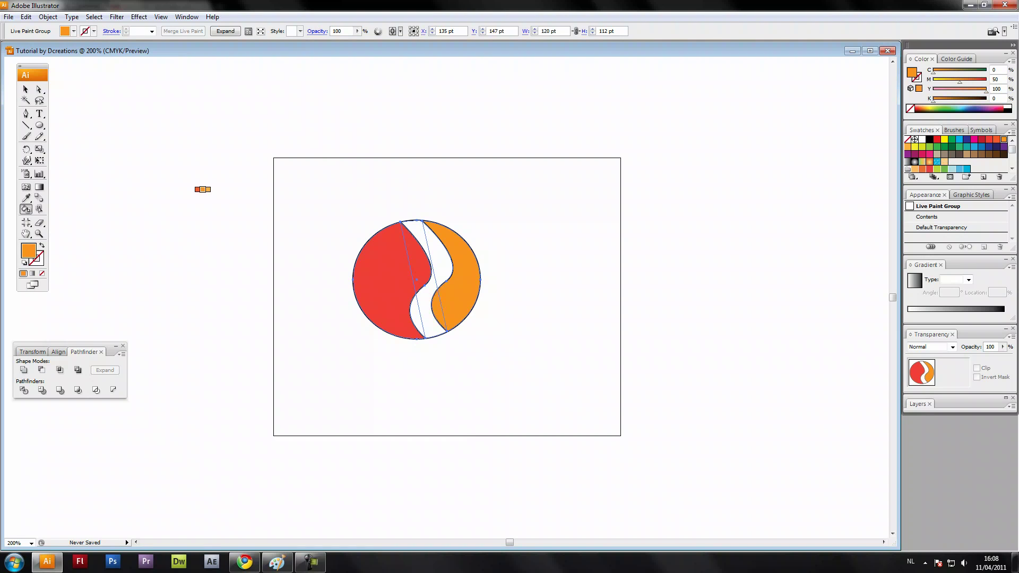
{"action": "left_click", "coordinate": [25, 89]}
{"action": "left_click", "coordinate": [144, 119]}
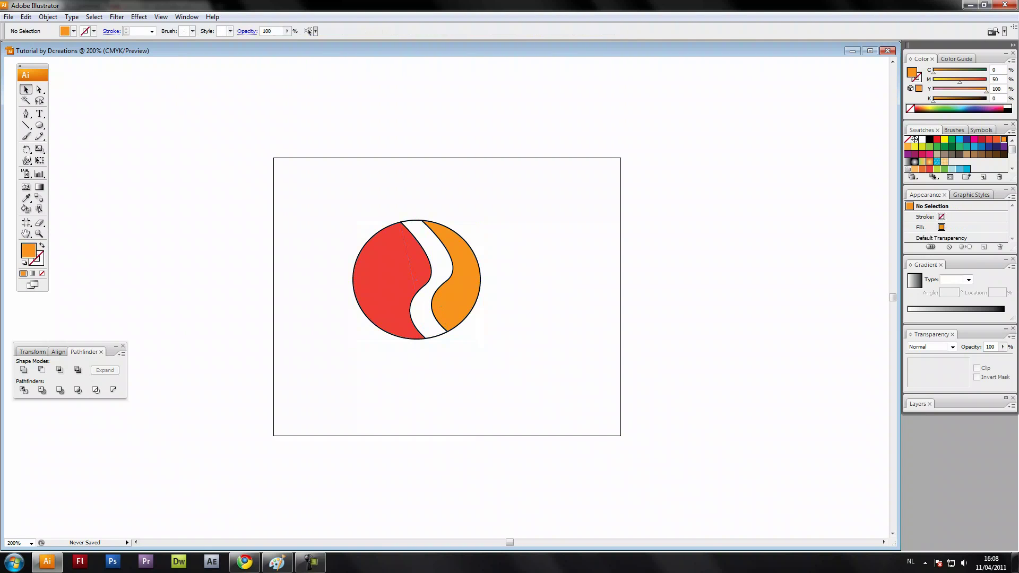
Step: Remove the black stroke from the whole Live Paint group and deselect it
{"action": "left_click_drag", "start_coordinate": [250, 179], "coordinate": [497, 390]}
{"action": "left_click", "coordinate": [94, 30]}
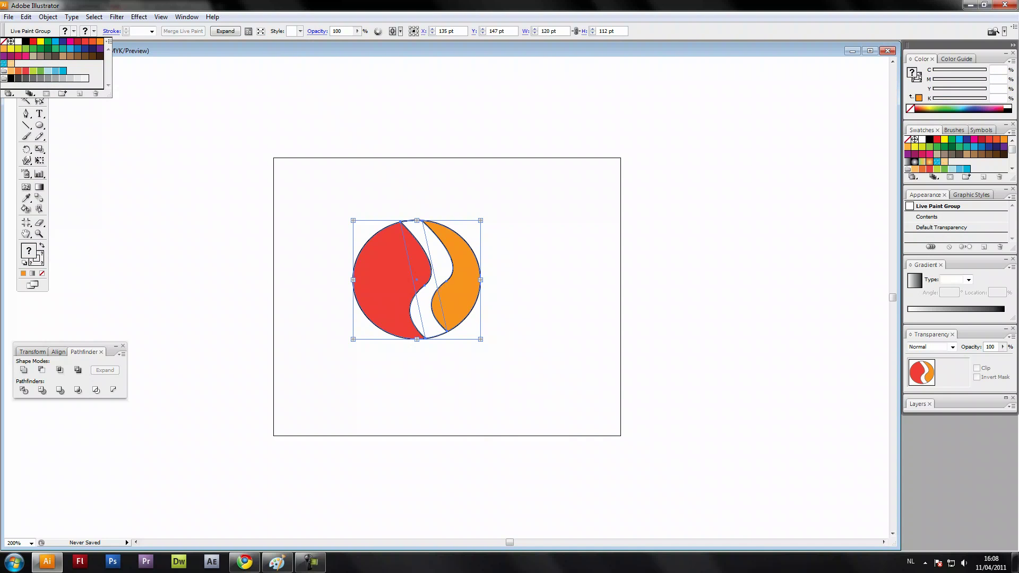
{"action": "left_click", "coordinate": [3, 41]}
{"action": "left_click", "coordinate": [144, 119]}
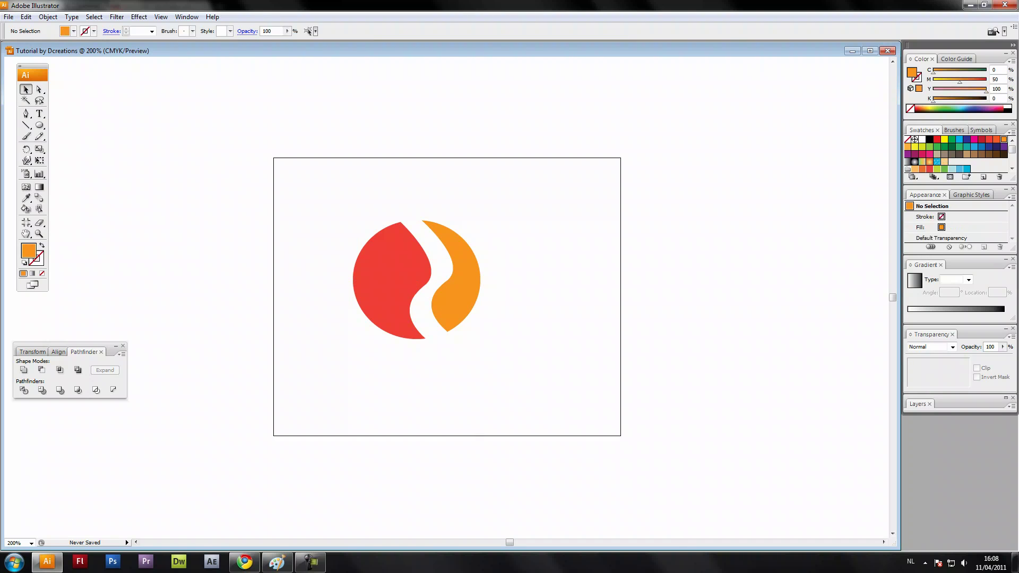
Step: Reposition the logo higher on the artboard and place a duplicate below it, overlapping its lower part
{"action": "left_click_drag", "start_coordinate": [241, 193], "coordinate": [553, 429]}
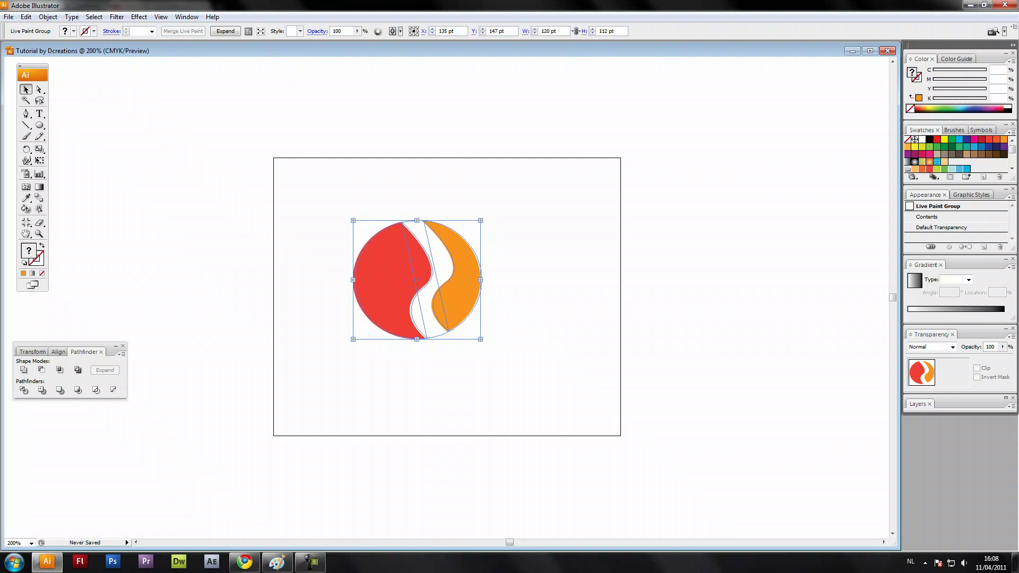
{"action": "left_click_drag", "start_coordinate": [555, 365], "coordinate": [357, 182]}
{"action": "left_click_drag", "start_coordinate": [425, 271], "coordinate": [430, 363]}
Step: Narrow the duplicate logo to about 111.5 pt wide and send it to the back
{"action": "left_click_drag", "start_coordinate": [515, 366], "coordinate": [506, 366]}
{"action": "right_click", "coordinate": [480, 370]}
{"action": "mouse_move", "coordinate": [510, 433]}
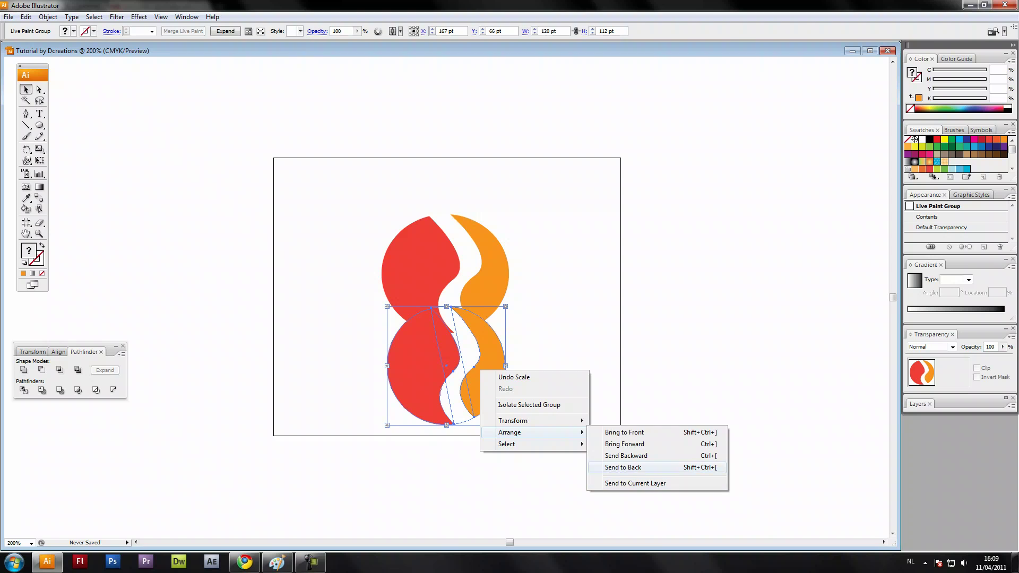
{"action": "left_click", "coordinate": [623, 467]}
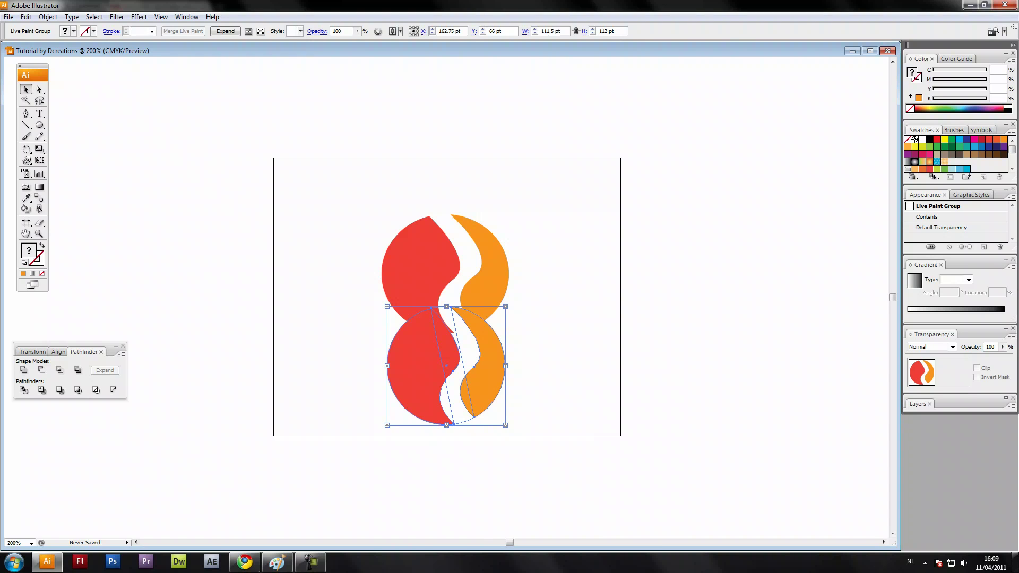
Step: Fill the duplicate logo with dark gray and lower its opacity to 25%
{"action": "left_click", "coordinate": [67, 31]}
{"action": "left_click", "coordinate": [18, 78]}
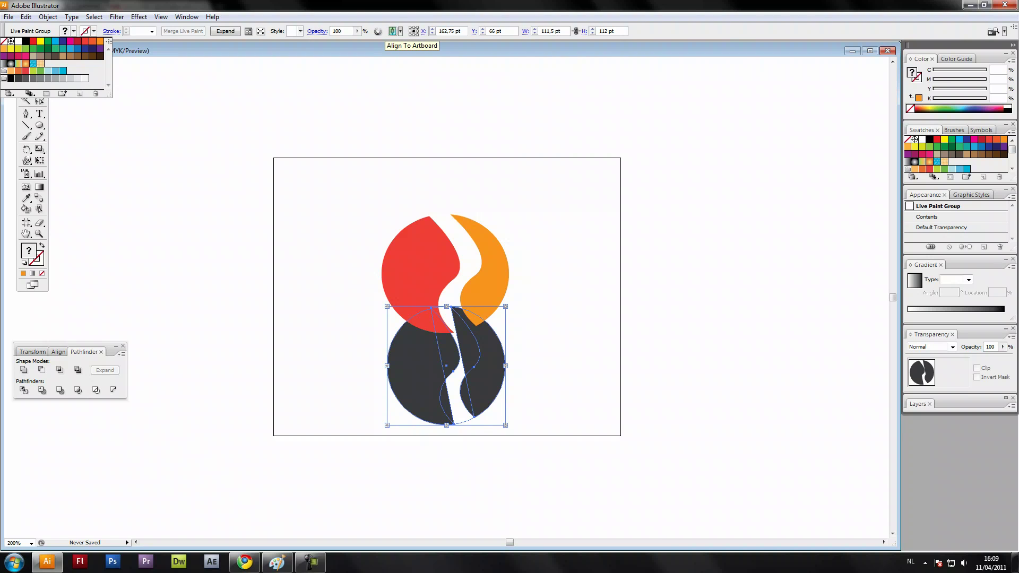
{"action": "left_click", "coordinate": [357, 31]}
{"action": "left_click_drag", "start_coordinate": [356, 42], "coordinate": [330, 41]}
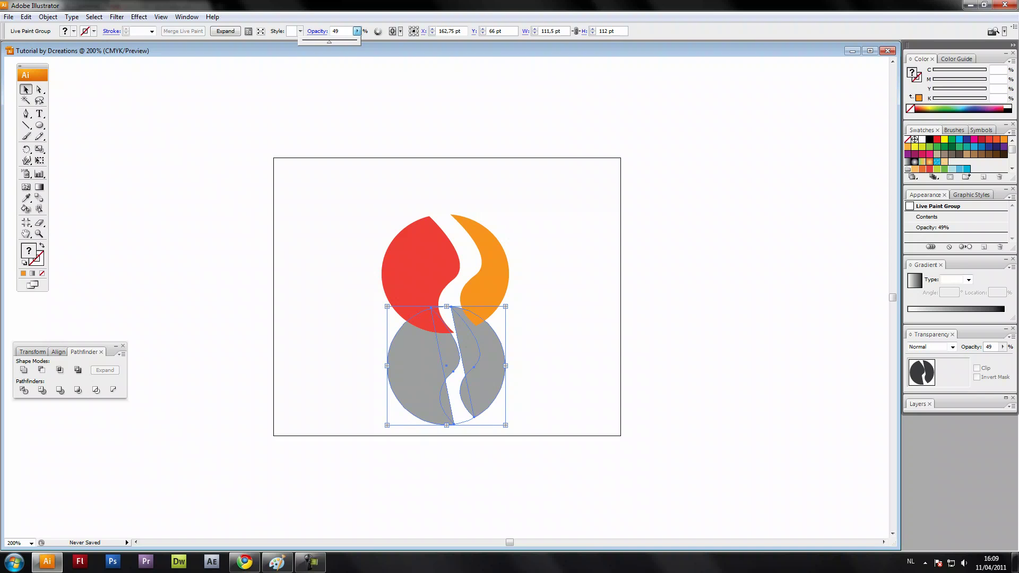
{"action": "left_click_drag", "start_coordinate": [330, 42], "coordinate": [317, 42]}
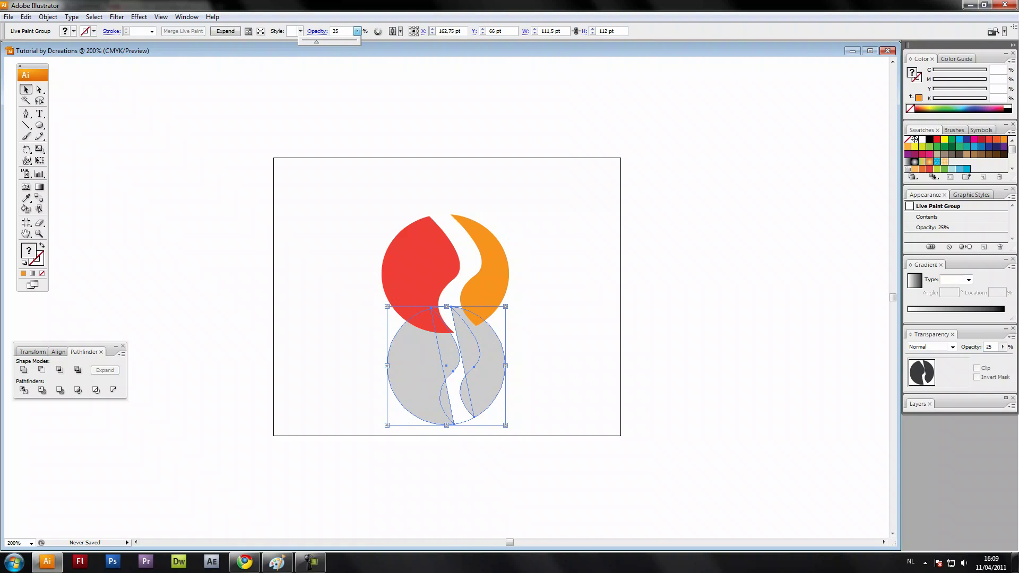
Step: Move the gray copy up directly behind the red and orange logo and deselect it
{"action": "left_click_drag", "start_coordinate": [425, 371], "coordinate": [422, 279]}
{"action": "left_click", "coordinate": [552, 350]}
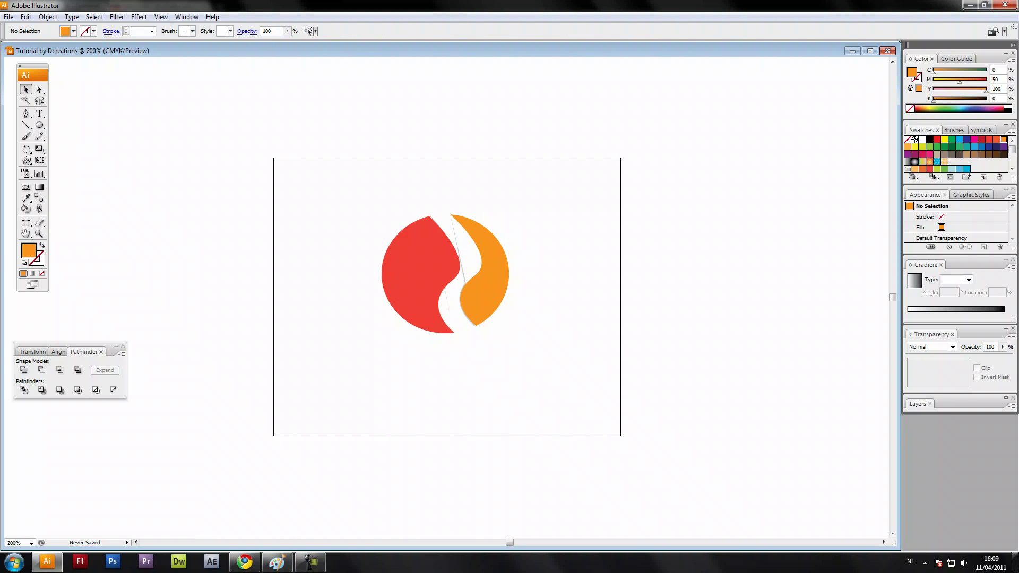
Step: Delete the straight-edged path beside the right curve inside the red and orange Live Paint group, and leave isolation mode
{"action": "left_click", "coordinate": [463, 268]}
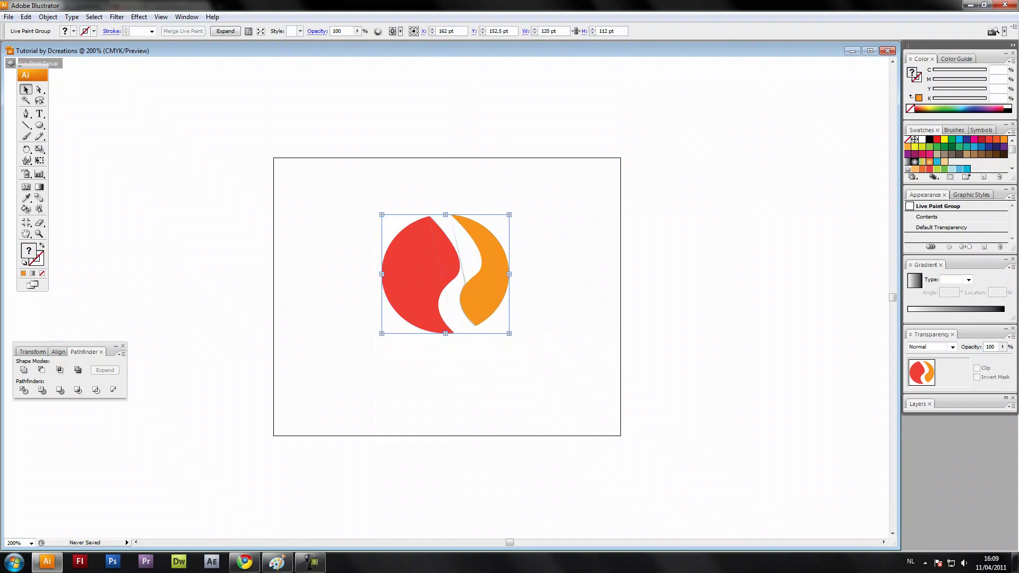
{"action": "double_click", "coordinate": [463, 268]}
{"action": "left_click", "coordinate": [462, 268]}
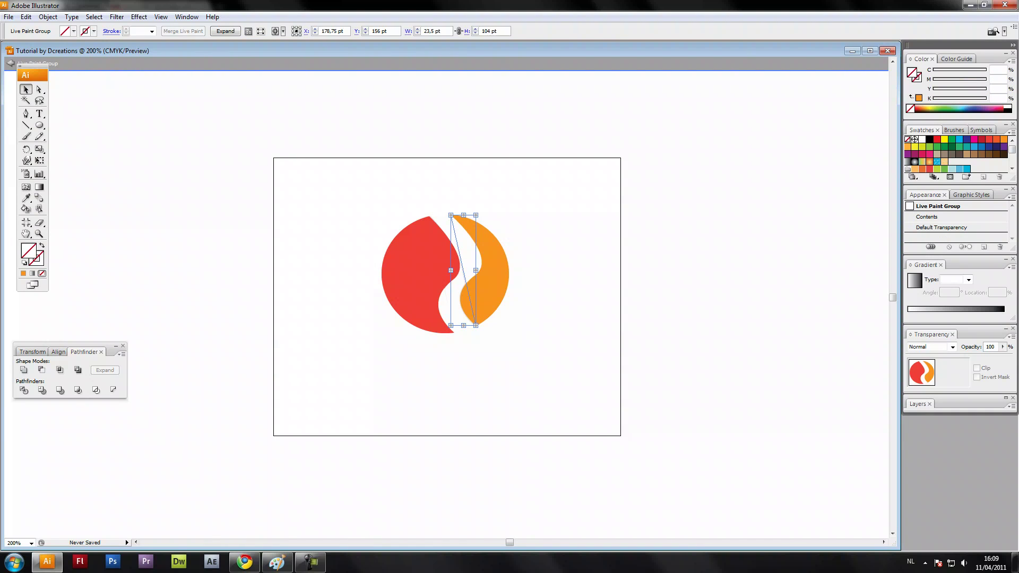
{"action": "key", "text": "Delete"}
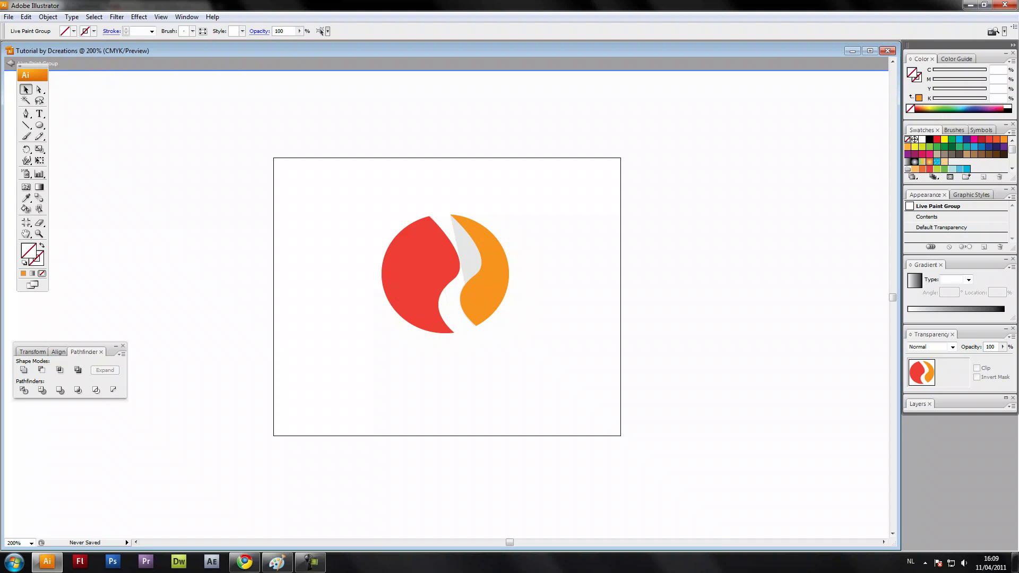
{"action": "key", "text": "ctrl+shift+a"}
{"action": "left_click", "coordinate": [476, 276]}
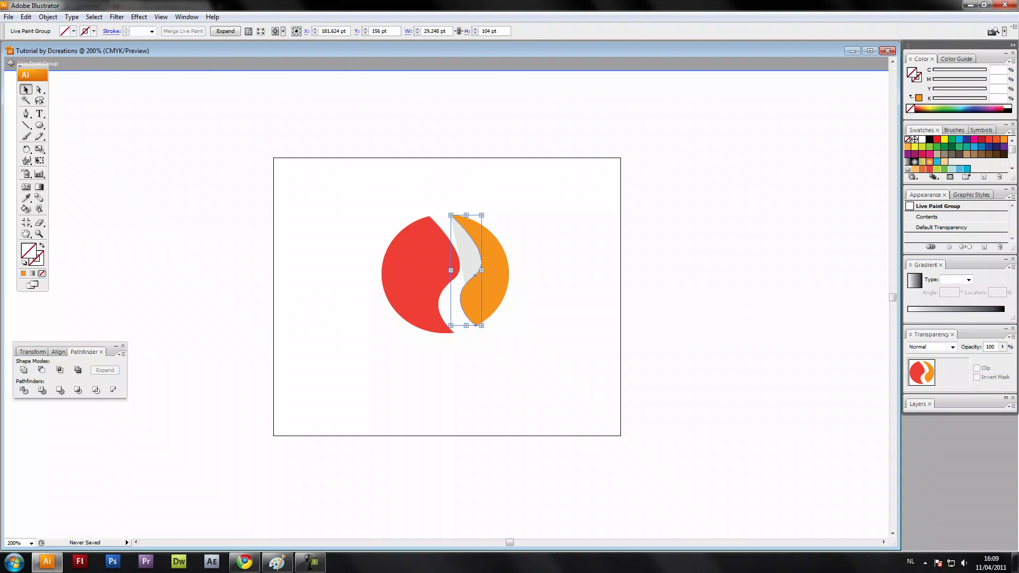
{"action": "key", "text": "ctrl+shift+a"}
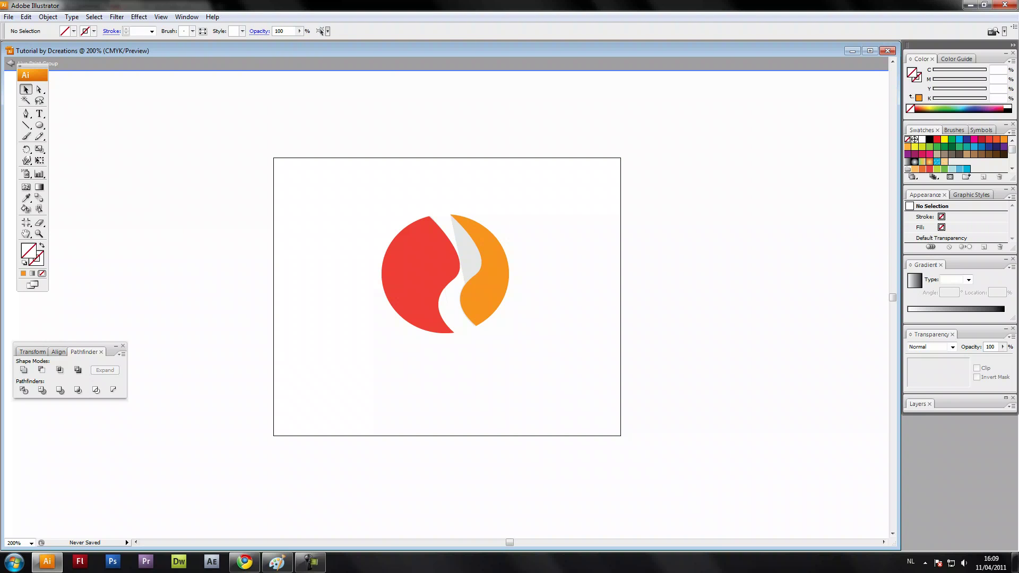
{"action": "left_click", "coordinate": [439, 304]}
{"action": "double_click", "coordinate": [563, 265]}
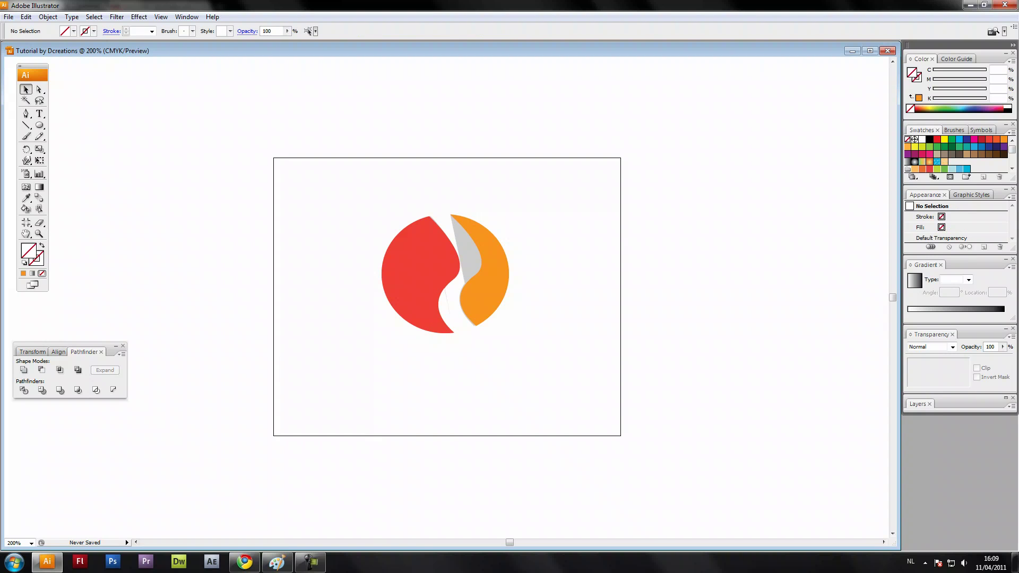
Step: Move the gray copy down and to the left, partly out from behind the red and orange logo
{"action": "left_click", "coordinate": [470, 259]}
{"action": "left_click_drag", "start_coordinate": [470, 259], "coordinate": [428, 315]}
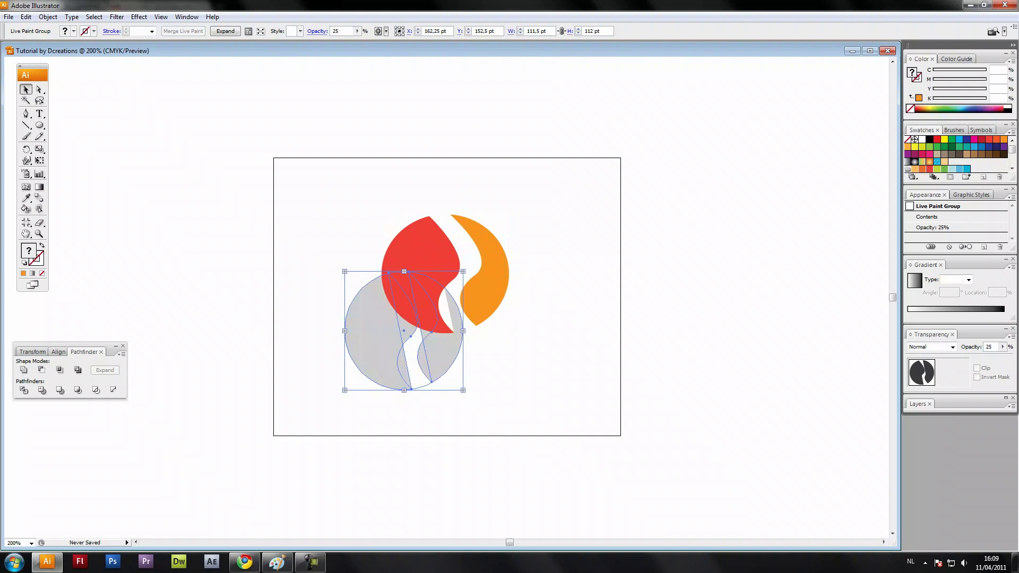
{"action": "left_click_drag", "start_coordinate": [403, 269], "coordinate": [294, 358]}
{"action": "key", "text": "ctrl+shift+a"}
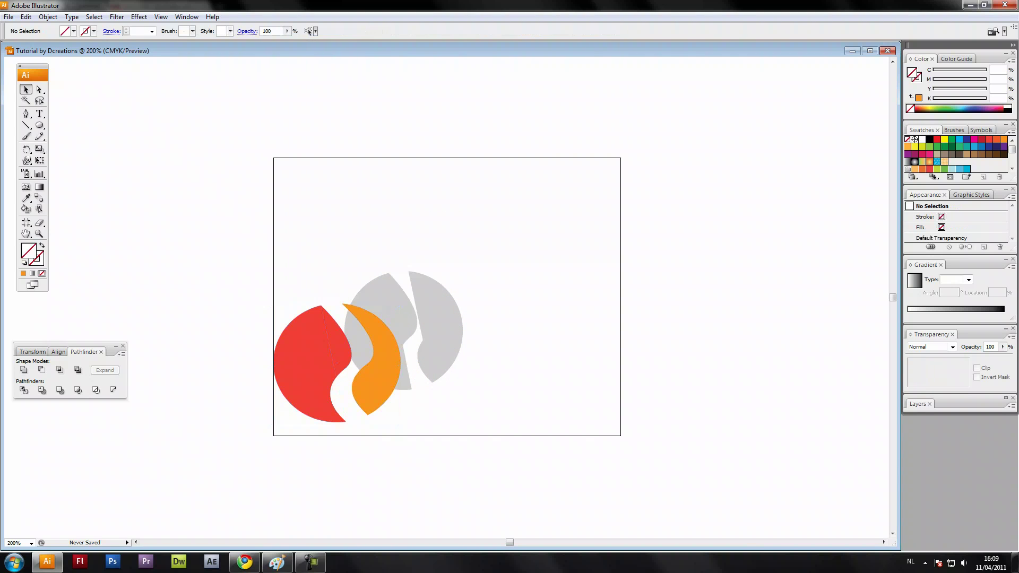
{"action": "key", "text": "ctrl+z"}
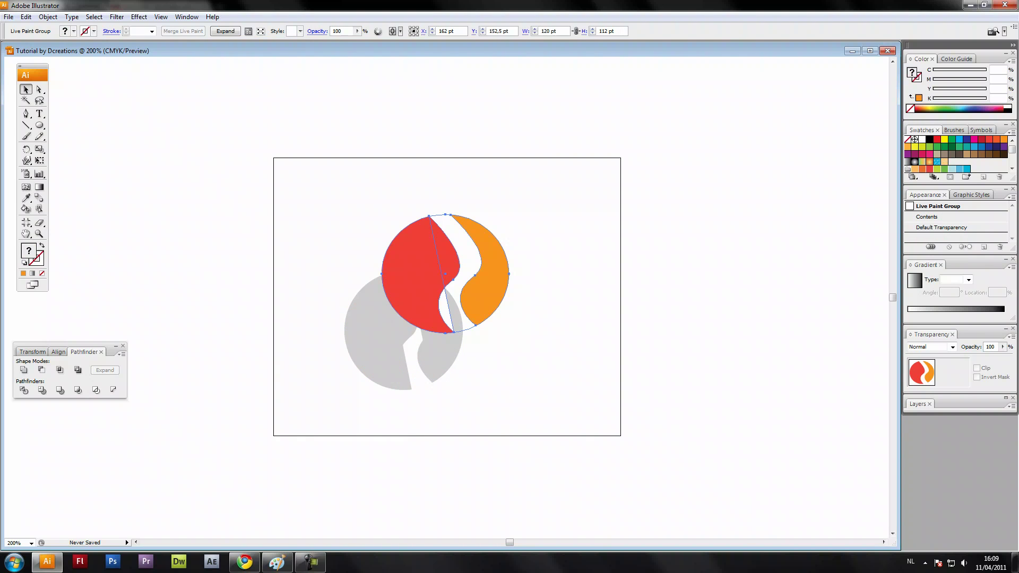
Step: Move the gray copy to the artboard's lower-left corner and delete the straight-edged path beside its right curve
{"action": "left_click_drag", "start_coordinate": [372, 347], "coordinate": [322, 387]}
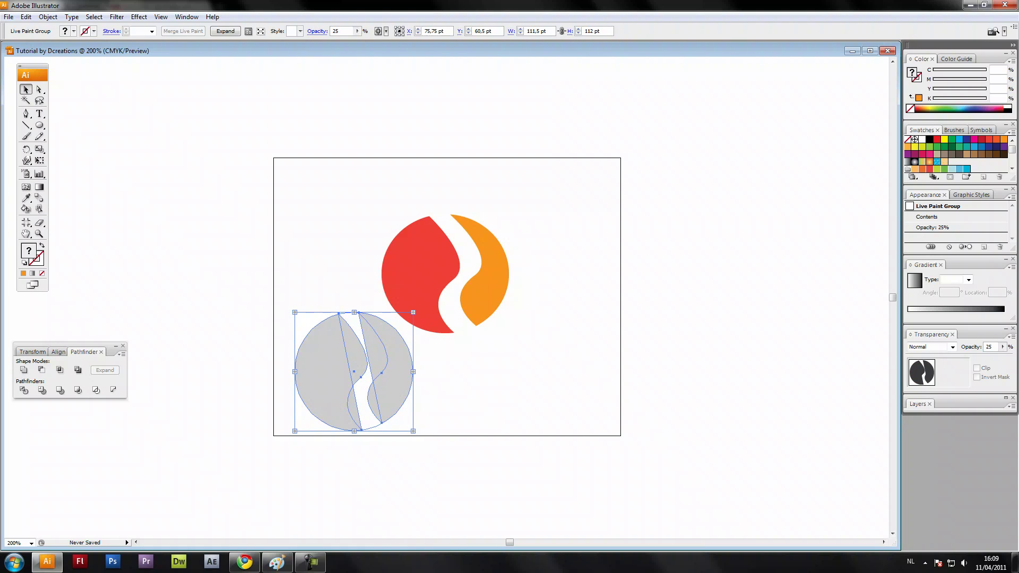
{"action": "key", "text": "ctrl+shift+a"}
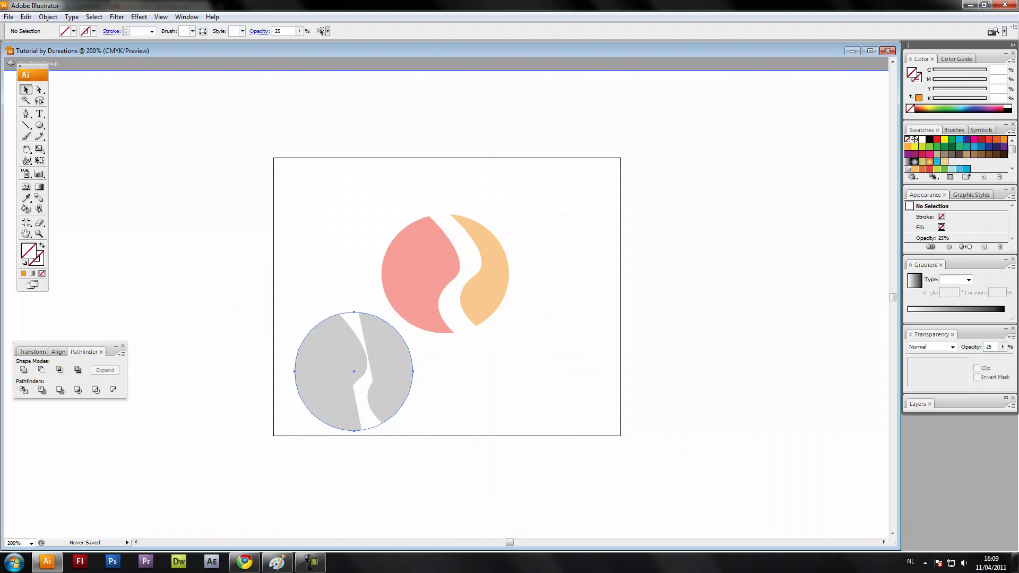
{"action": "key", "text": "ctrl+a"}
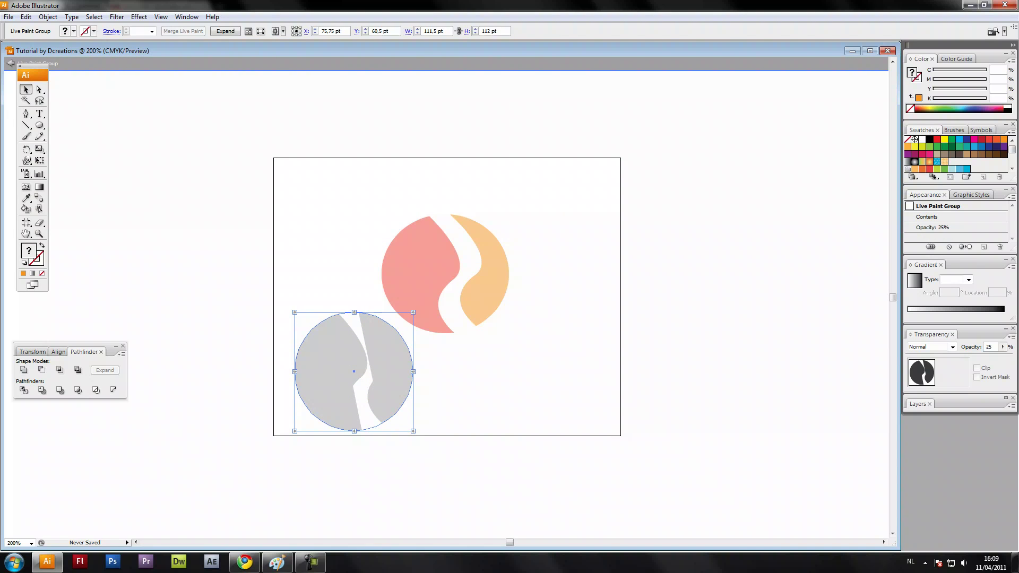
{"action": "left_click", "coordinate": [375, 350]}
{"action": "key", "text": "Delete"}
{"action": "double_click", "coordinate": [481, 385]}
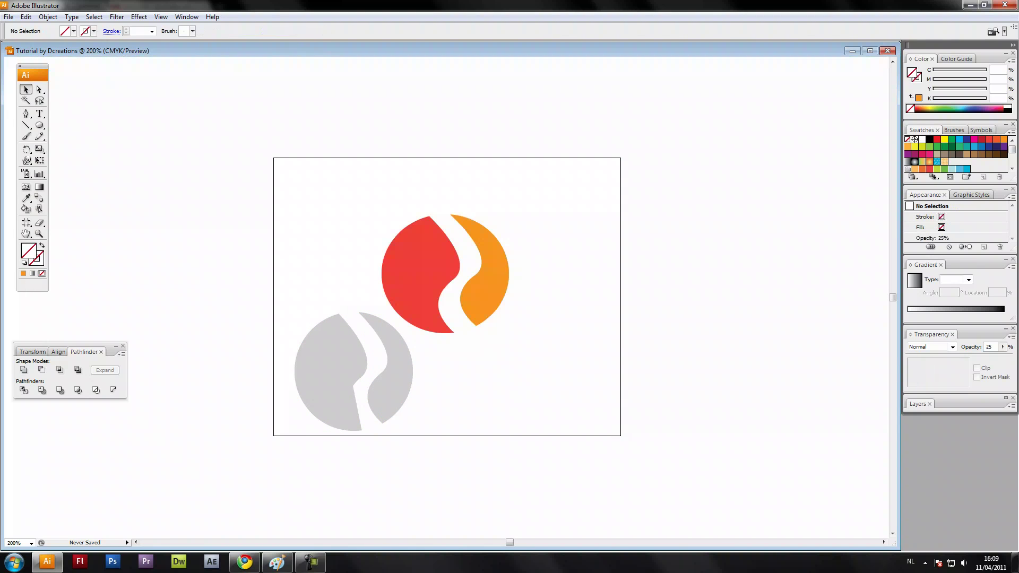
Step: Delete the straight-edged path beside the gray copy's left curve and leave isolation mode
{"action": "left_click_drag", "start_coordinate": [441, 410], "coordinate": [453, 389]}
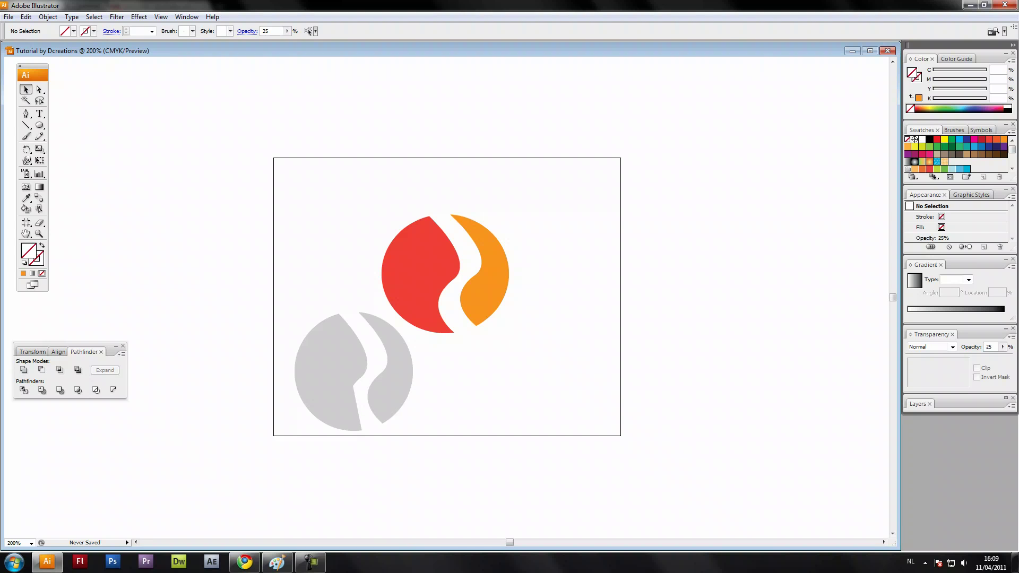
{"action": "double_click", "coordinate": [352, 405]}
{"action": "left_click", "coordinate": [354, 406]}
{"action": "left_click", "coordinate": [357, 406]}
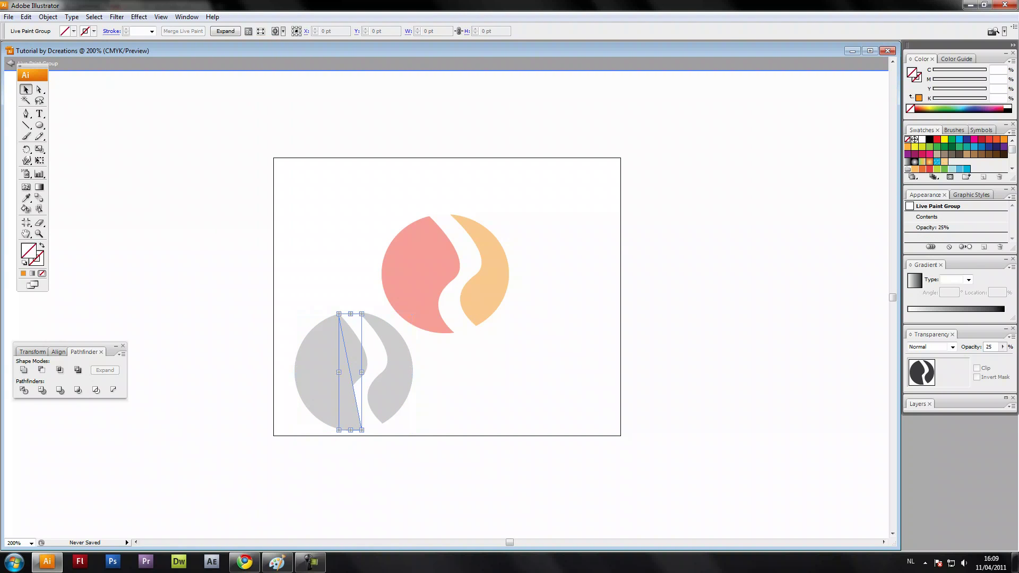
{"action": "key", "text": "Delete"}
{"action": "double_click", "coordinate": [449, 412]}
Step: Move the cleaned-up gray copy back behind the red and orange logo so their outlines line up
{"action": "left_click_drag", "start_coordinate": [450, 411], "coordinate": [350, 313]}
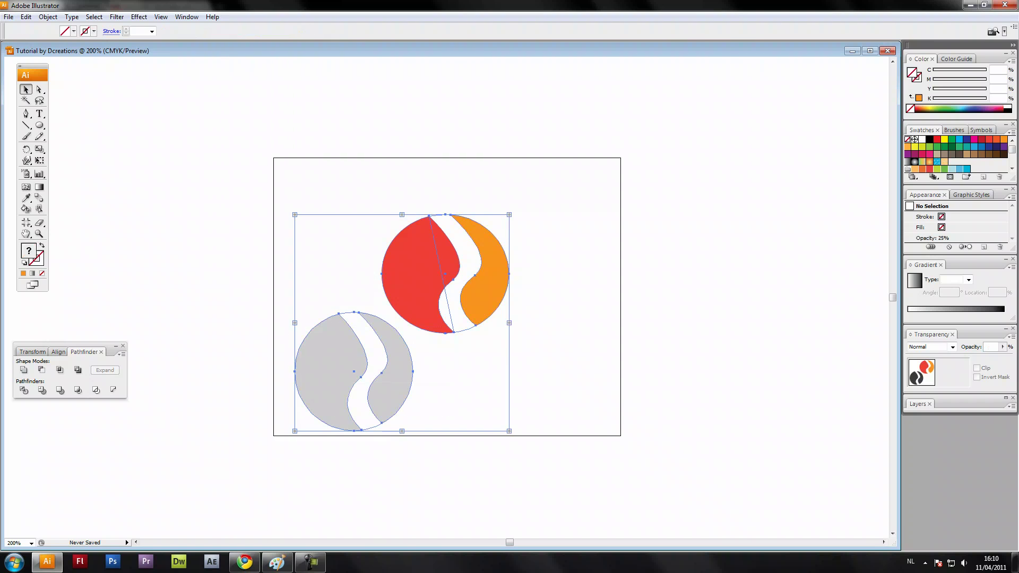
{"action": "left_click", "coordinate": [334, 284]}
{"action": "left_click_drag", "start_coordinate": [334, 353], "coordinate": [424, 257]}
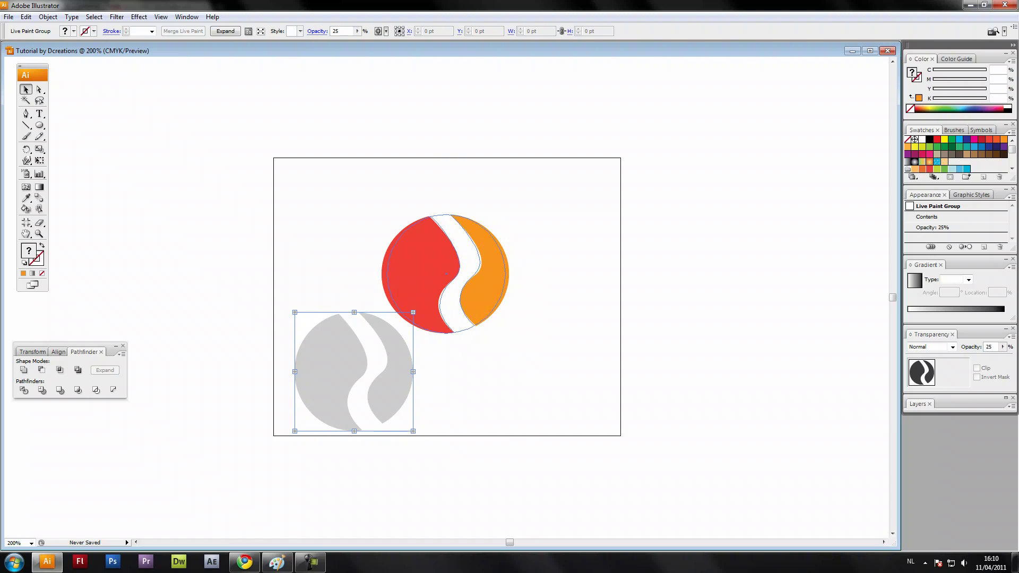
Step: Place the gray copy behind the logo with a thin gray edge along the white band, and clear the selection
{"action": "left_click_drag", "start_coordinate": [427, 256], "coordinate": [427, 255]}
{"action": "left_click", "coordinate": [345, 284]}
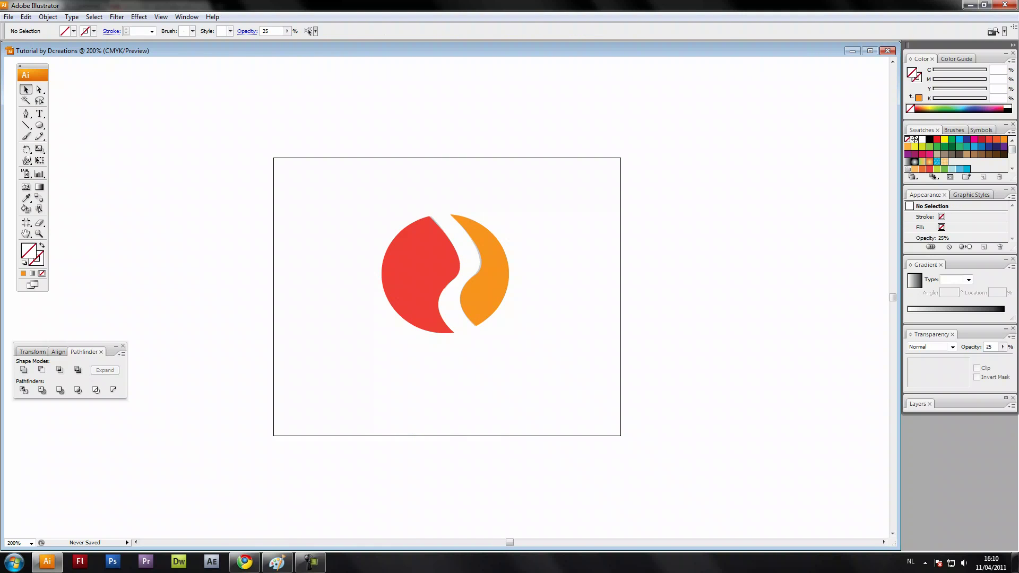
{"action": "left_click", "coordinate": [414, 276]}
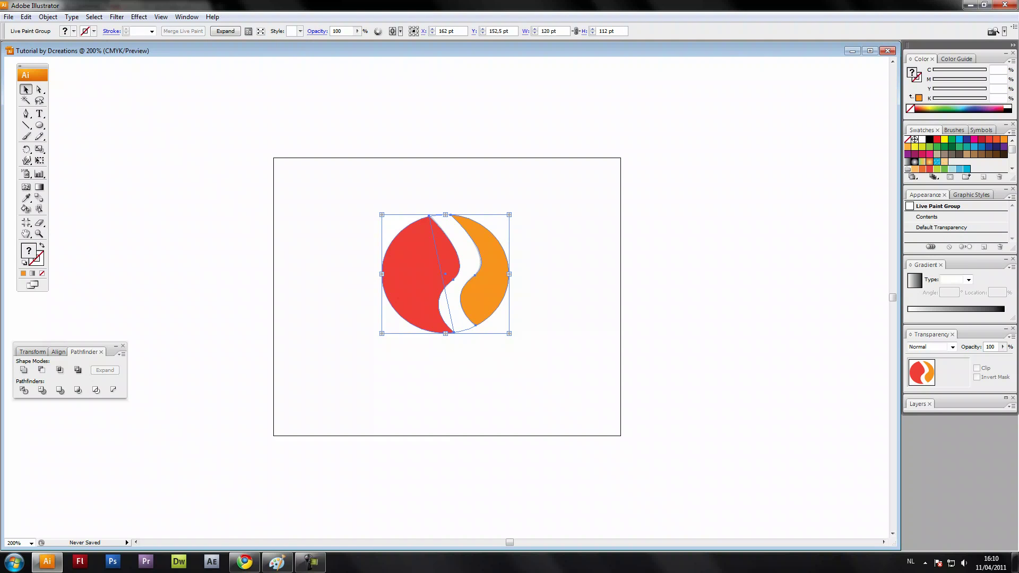
{"action": "double_click", "coordinate": [449, 260]}
{"action": "double_click", "coordinate": [345, 284]}
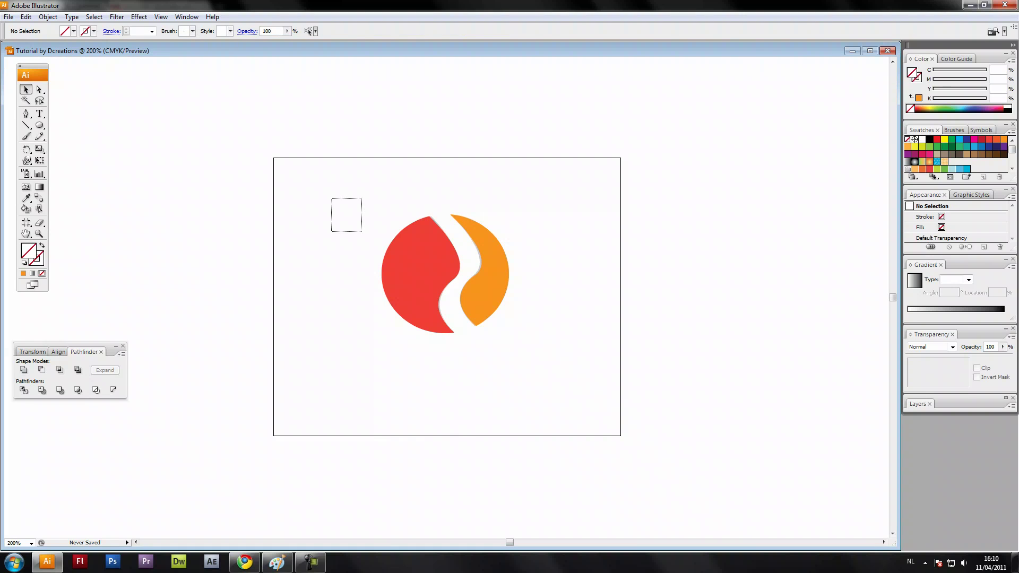
Step: Select the logo together with its gray copy, enlarge both to about 204 by 206 pt and center them on the artboard
{"action": "mouse_move", "coordinate": [362, 231]}
{"action": "left_mouse_down"}
{"action": "mouse_move", "coordinate": [399, 249]}
{"action": "mouse_move", "coordinate": [397, 348]}
{"action": "left_mouse_up"}
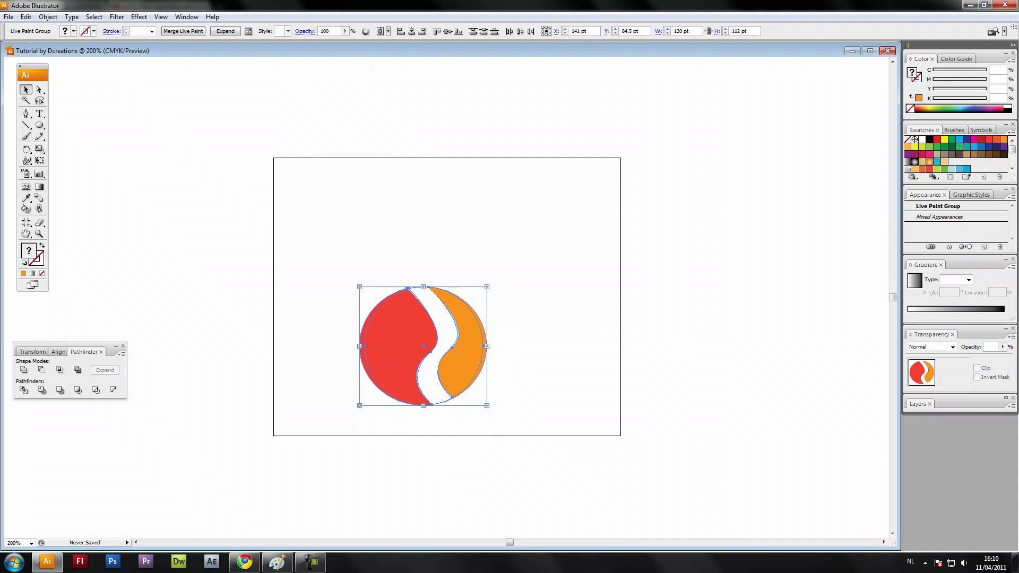
{"action": "mouse_move", "coordinate": [487, 287]}
{"action": "left_mouse_down"}
{"action": "mouse_move", "coordinate": [569, 210]}
{"action": "mouse_move", "coordinate": [575, 188]}
{"action": "left_mouse_up"}
{"action": "key", "text": "Up"}
{"action": "left_click", "coordinate": [701, 144]}
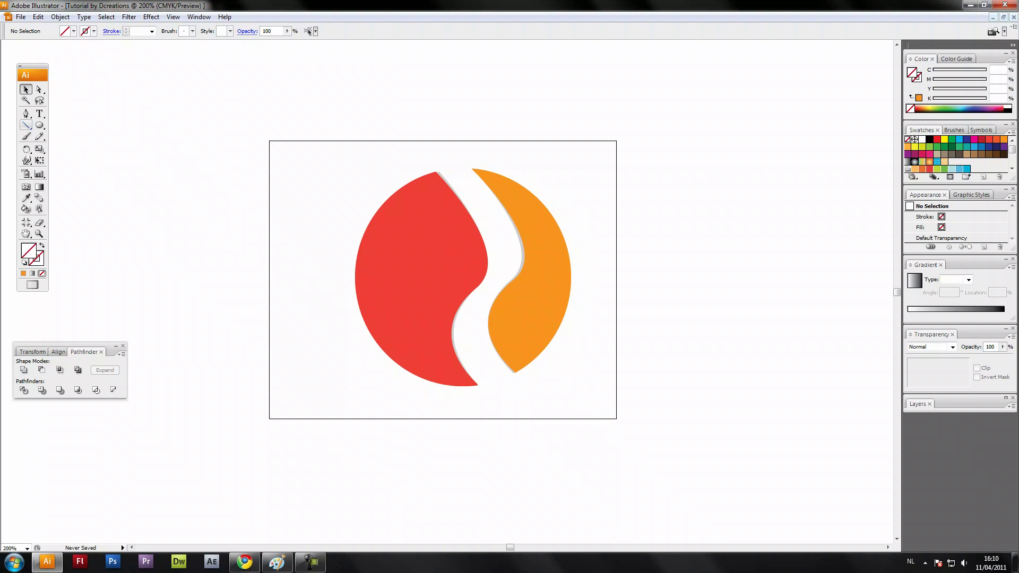
Step: Draw an ellipse about 145 by 126 pt over the logo's upper-left edge and fill it with 10% black, without a stroke
{"action": "left_click_drag", "start_coordinate": [40, 125], "coordinate": [73, 149]}
{"action": "left_click_drag", "start_coordinate": [322, 159], "coordinate": [417, 224]}
{"action": "key", "text": "v"}
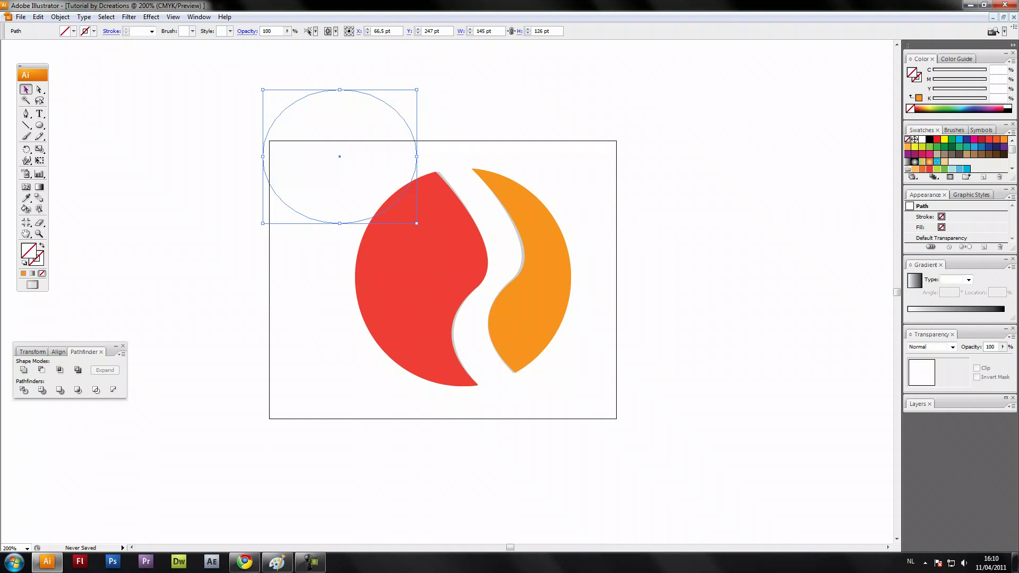
{"action": "left_click", "coordinate": [73, 31]}
{"action": "left_click", "coordinate": [77, 79]}
{"action": "left_click", "coordinate": [186, 117]}
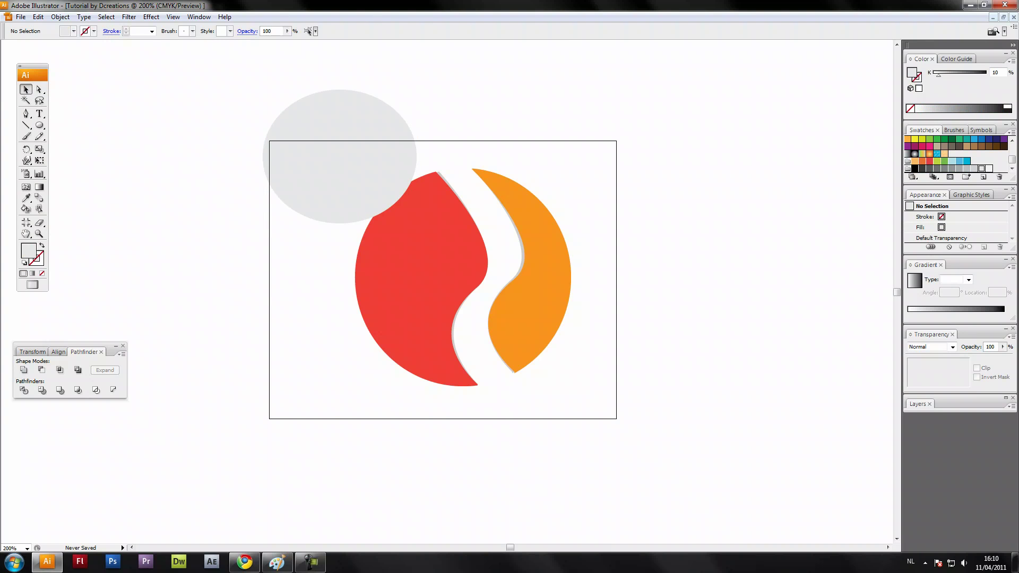
Step: Move the light gray ellipse over the upper part of the logo and widen it across the white band into the orange shape
{"action": "left_click_drag", "start_coordinate": [340, 157], "coordinate": [369, 201]}
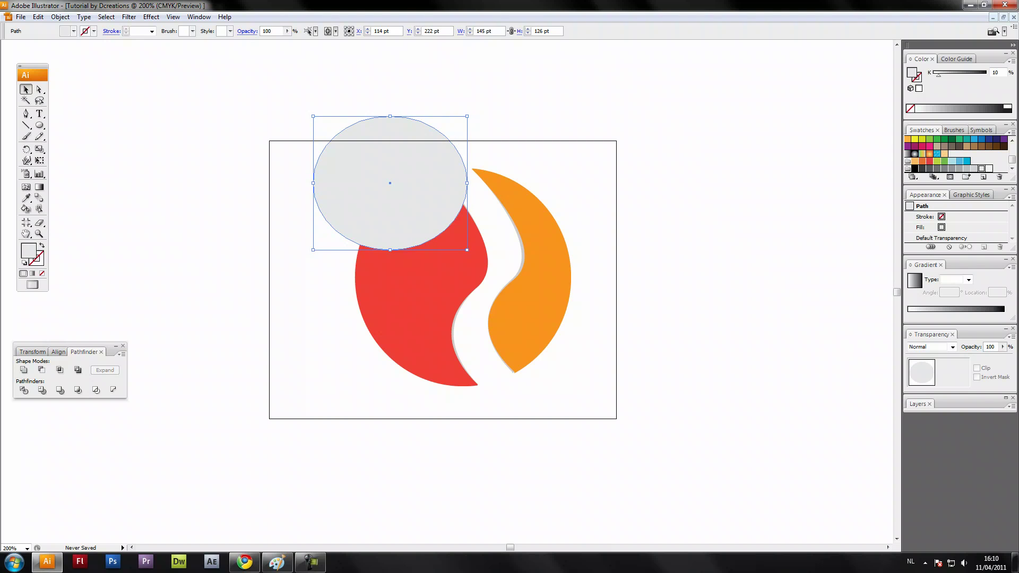
{"action": "left_click_drag", "start_coordinate": [467, 182], "coordinate": [524, 183]}
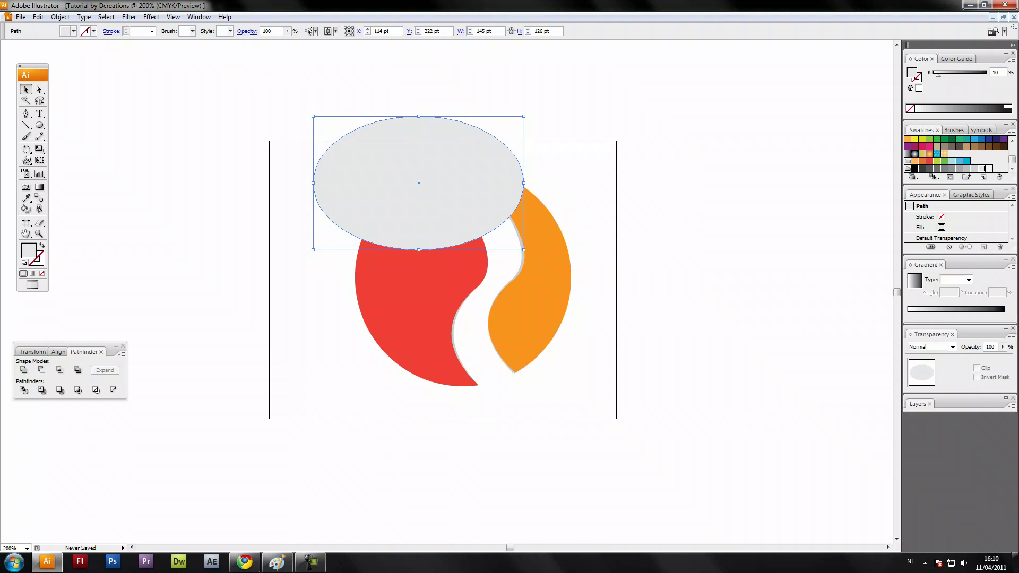
{"action": "left_click_drag", "start_coordinate": [290, 75], "coordinate": [667, 389]}
{"action": "left_click", "coordinate": [305, 111]}
Step: Make an opacity mask from the ellipse and the whole logo, with clipping turned off, and clear the selection
{"action": "left_click_drag", "start_coordinate": [304, 111], "coordinate": [578, 380]}
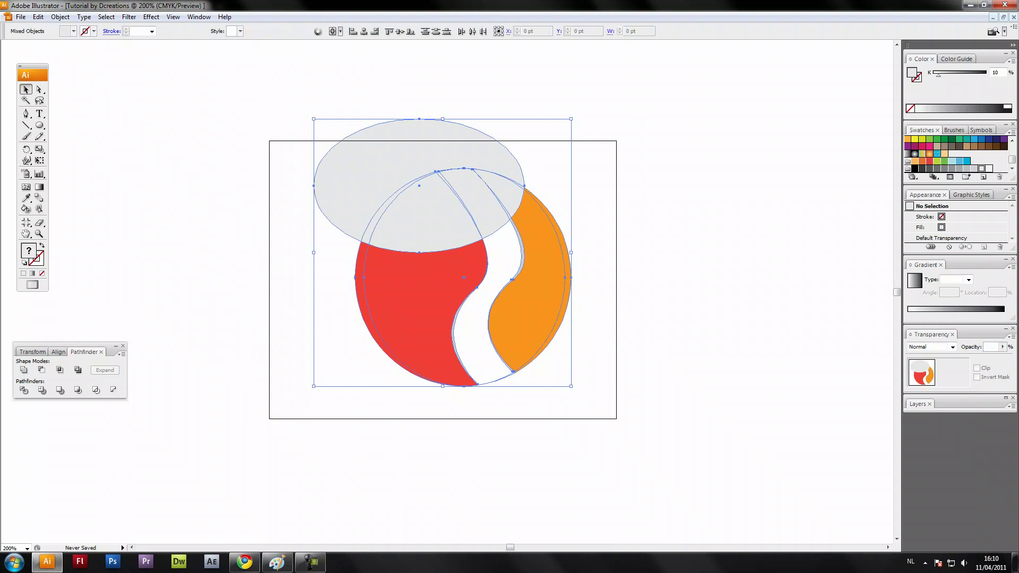
{"action": "left_click", "coordinate": [1012, 336]}
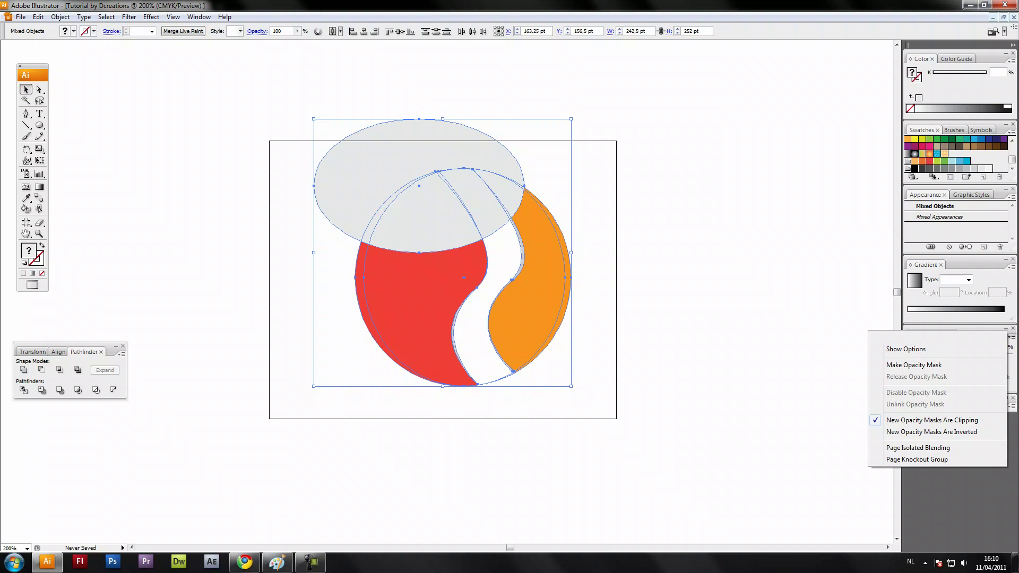
{"action": "left_click", "coordinate": [907, 366]}
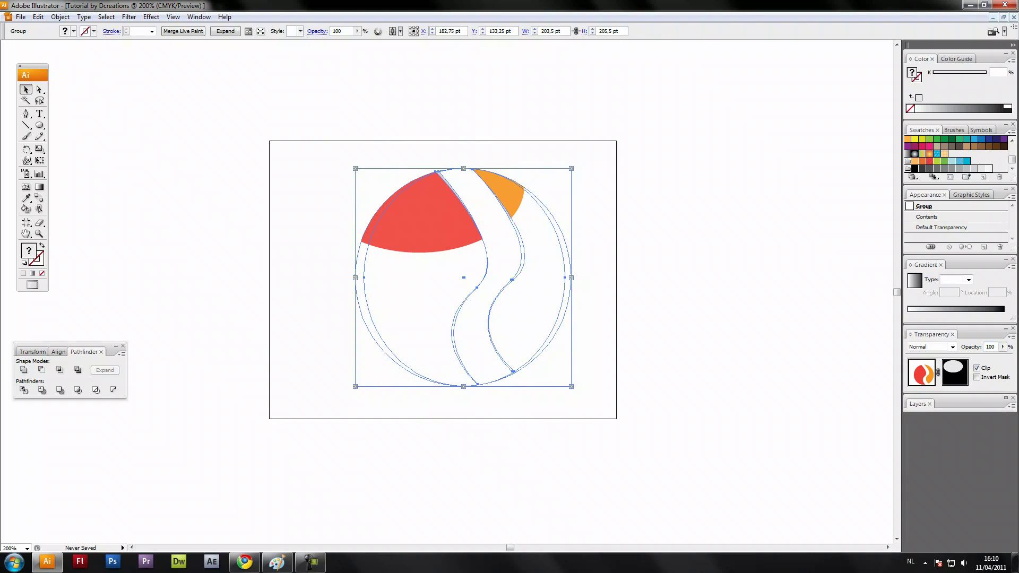
{"action": "left_click", "coordinate": [978, 368]}
{"action": "key", "text": "ctrl+shift+a"}
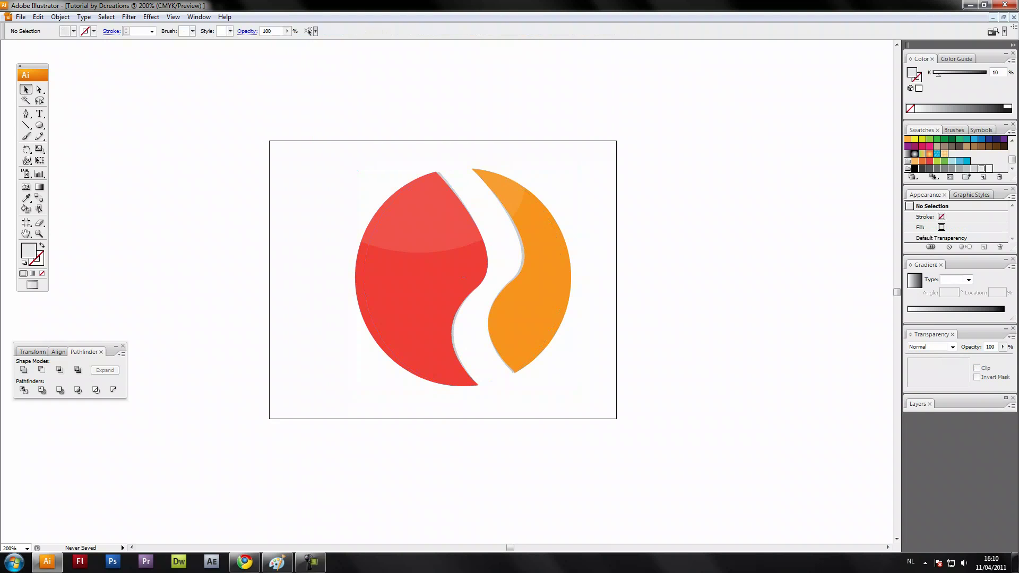
Step: Enlarge the masked logo group until it nearly fills the artboard's height, and recenter it on the artboard
{"action": "left_click_drag", "start_coordinate": [286, 167], "coordinate": [583, 363]}
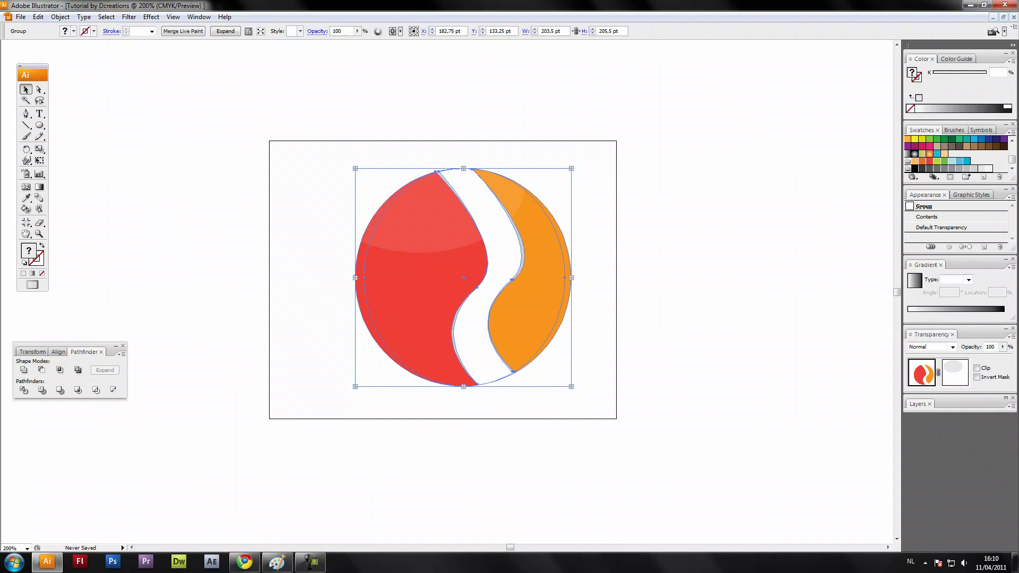
{"action": "left_click_drag", "start_coordinate": [499, 330], "coordinate": [474, 332]}
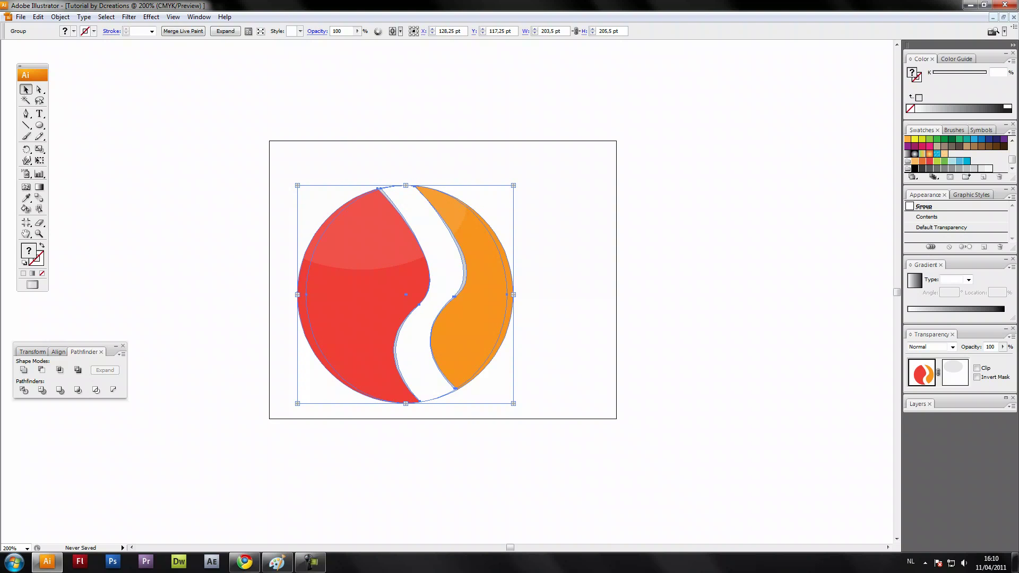
{"action": "left_click_drag", "start_coordinate": [514, 185], "coordinate": [545, 160]}
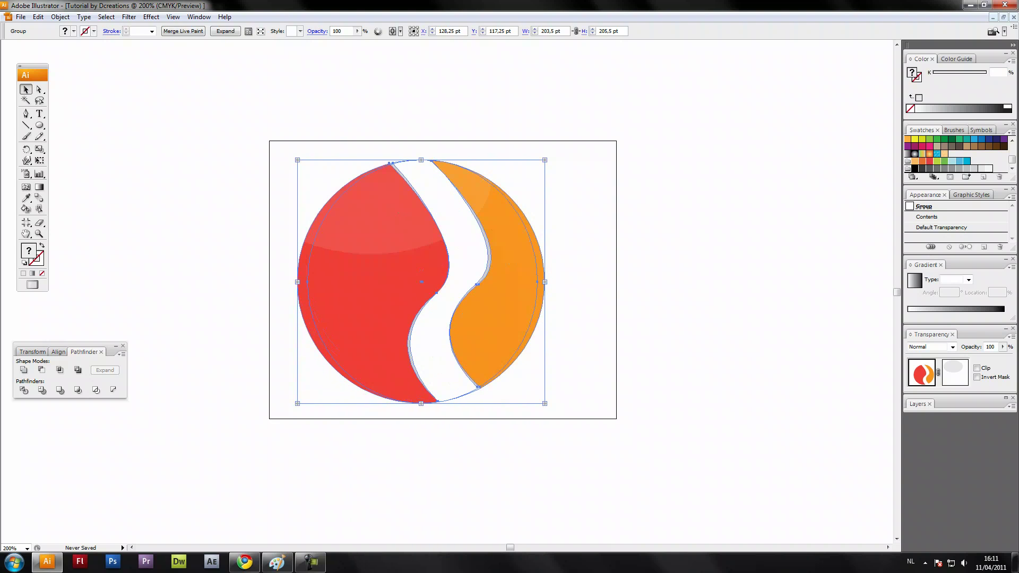
{"action": "left_click_drag", "start_coordinate": [500, 266], "coordinate": [526, 261]}
{"action": "key", "text": "ctrl+shift+a"}
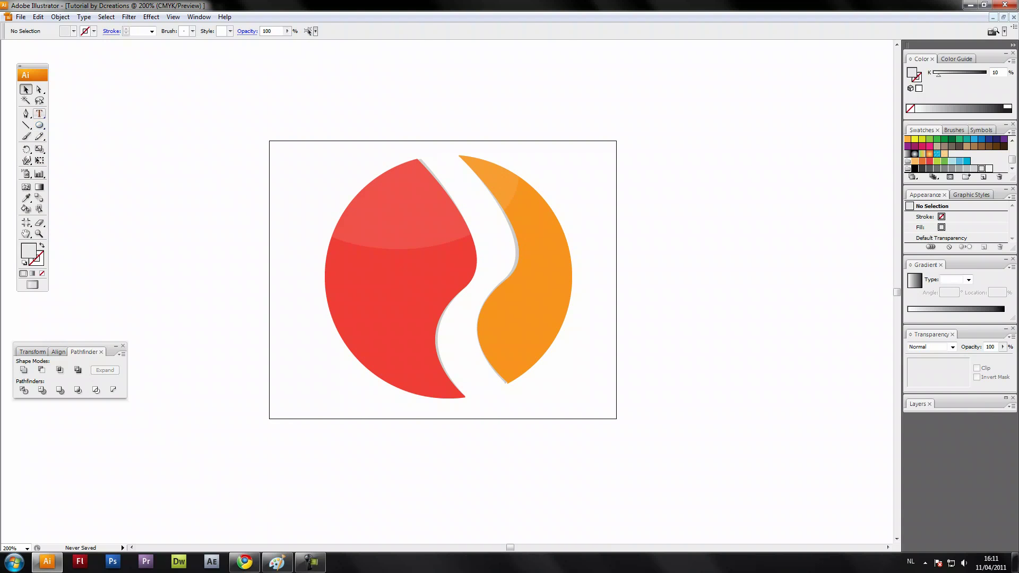